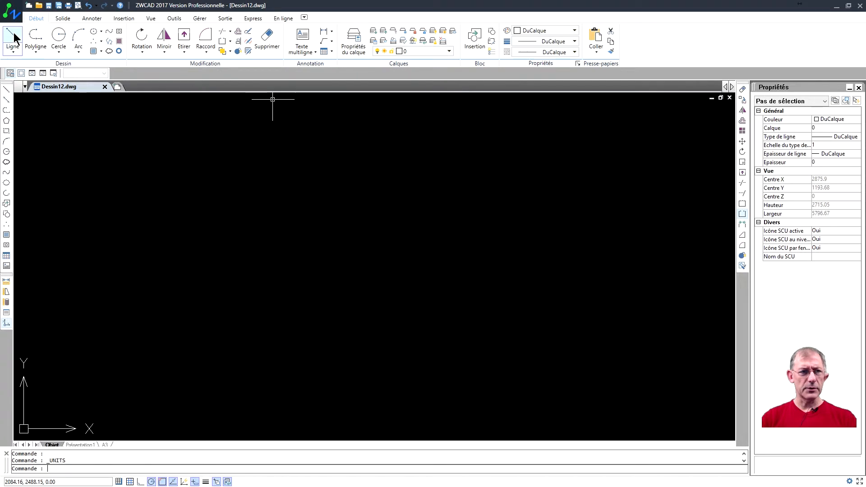
# Draw an L-shaped outline with separate lines: 1000 leftward, 1000 down, 1400 rightward, 600 up, returning to the start via the notch corner
pyautogui.click(276, 200)
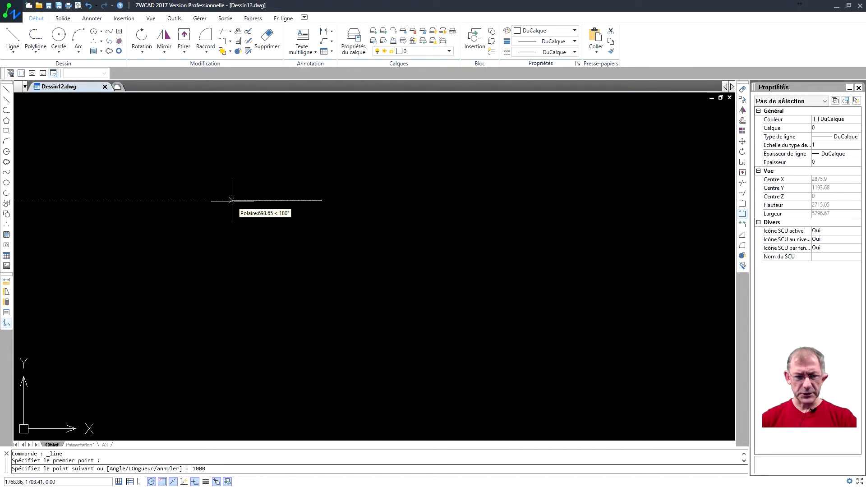
pyautogui.write('1000')
pyautogui.press('Return')
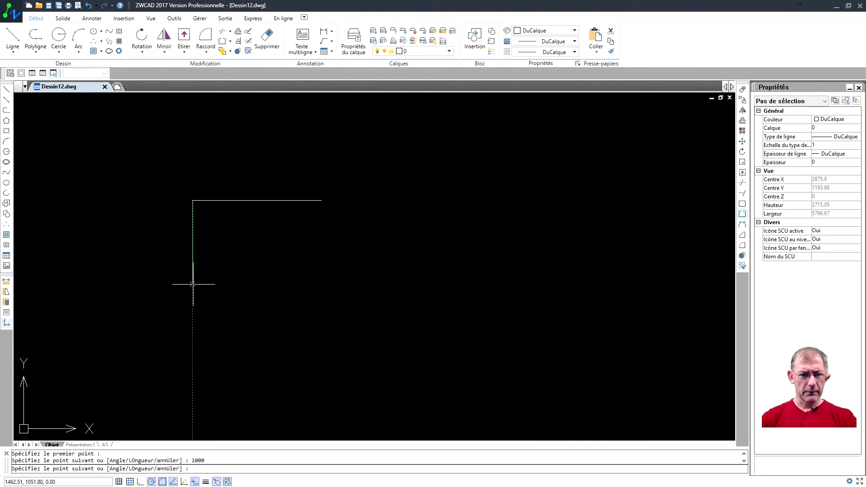
pyautogui.write('1000')
pyautogui.press('Return')
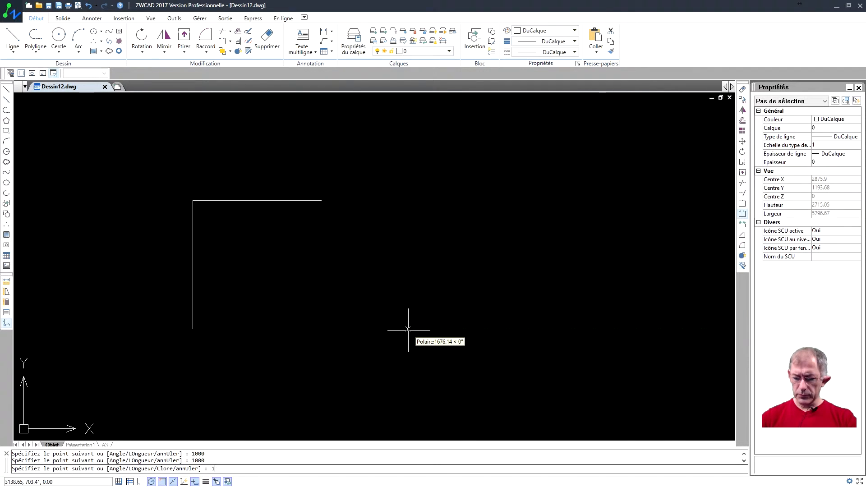
pyautogui.press('Return')
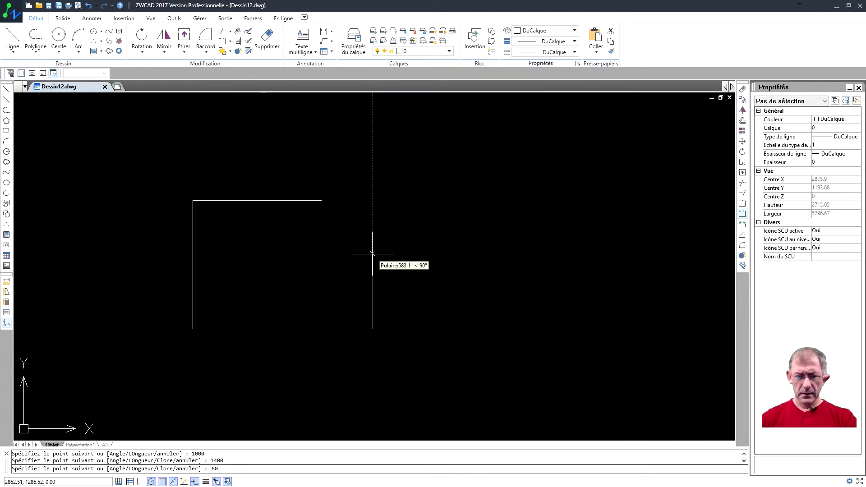
pyautogui.press('Return')
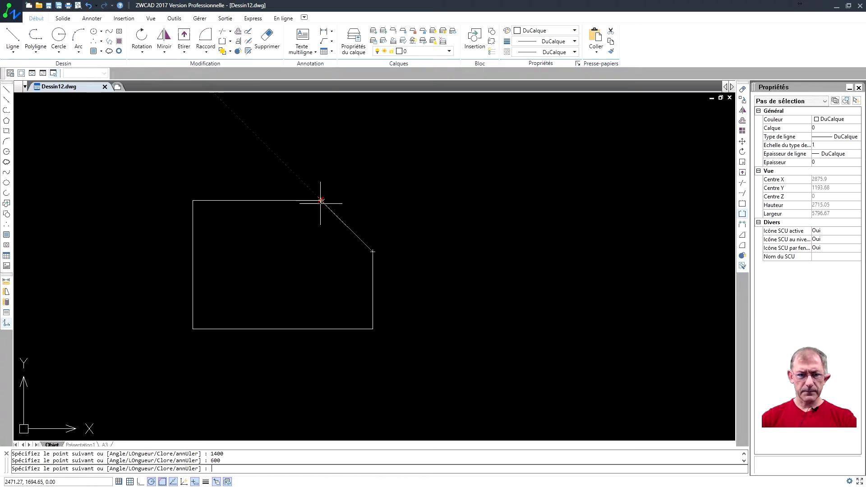
pyautogui.click(320, 251)
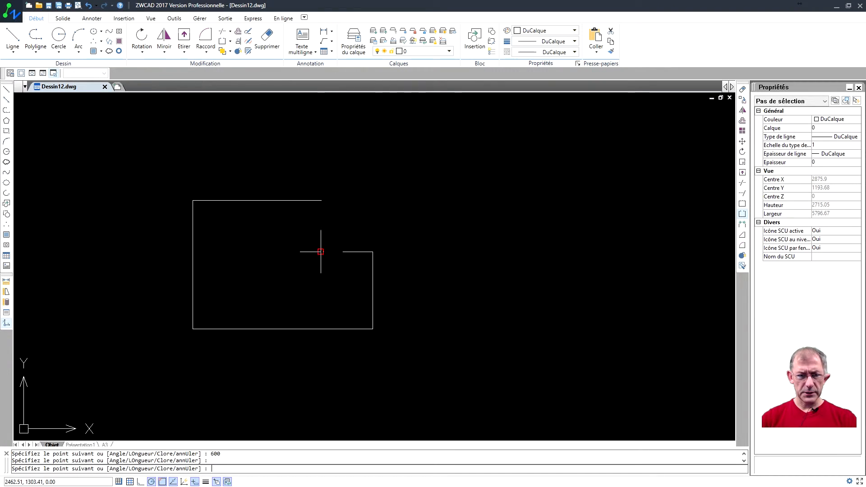
pyautogui.click(321, 201)
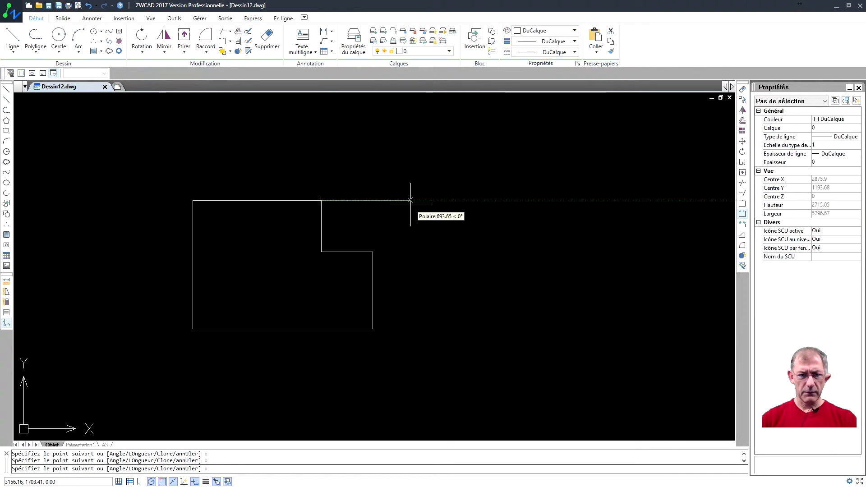
pyautogui.press('Return')
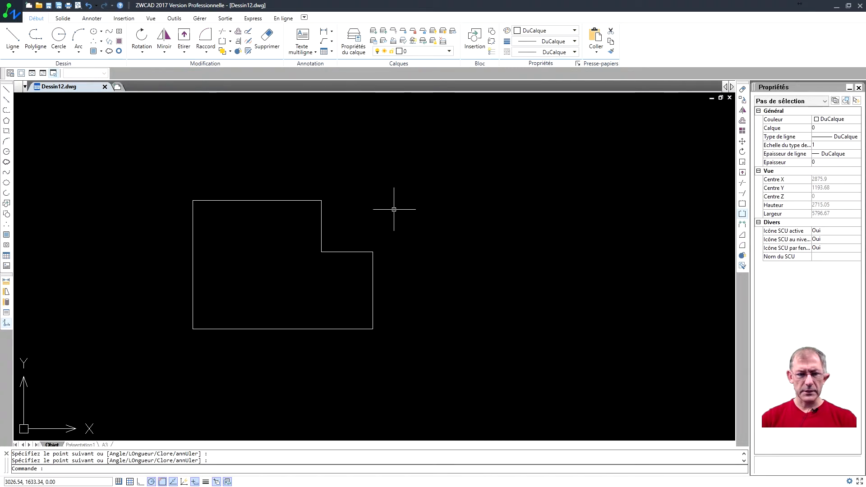
pyautogui.moveTo(397, 205); pyautogui.dragTo(364, 201, button='middle')
pyautogui.click(270, 196)
pyautogui.click(162, 245)
pyautogui.press('Escape')
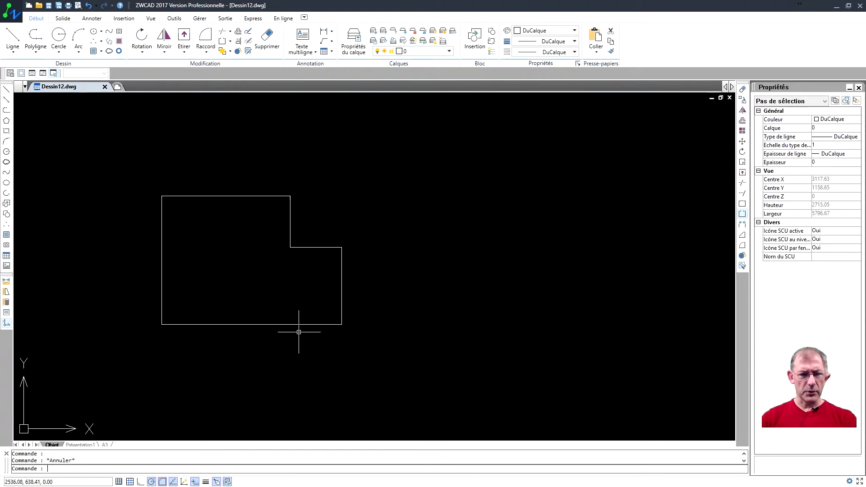
pyautogui.moveTo(353, 304); pyautogui.dragTo(352, 302, button='middle')
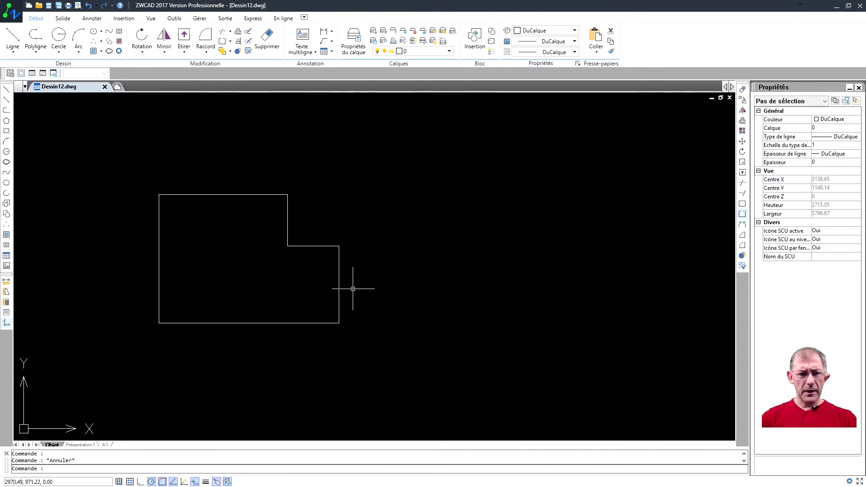
# Offset the outline's upper, left, lower and right lines outward by 34
pyautogui.click(239, 32)
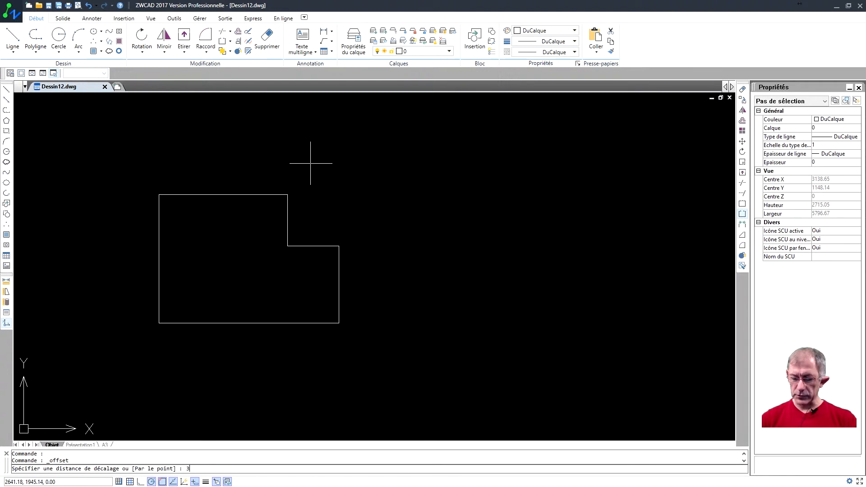
pyautogui.press('Return')
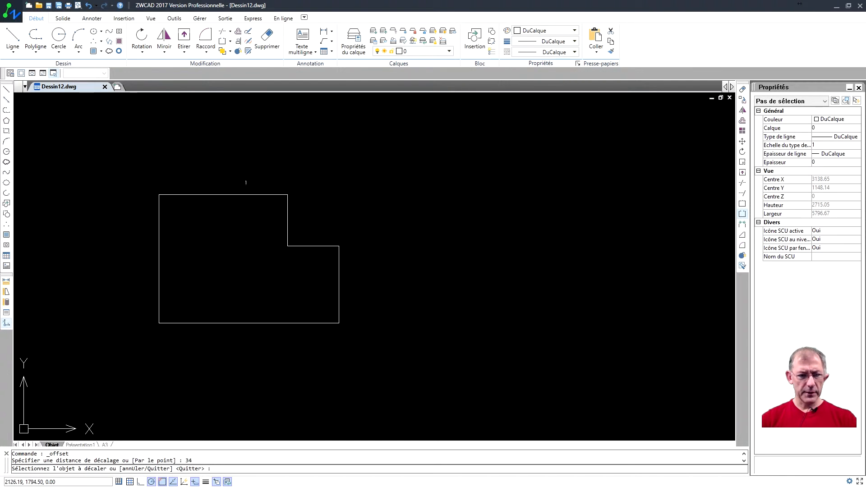
pyautogui.click(217, 194)
pyautogui.click(207, 131)
pyautogui.click(159, 233)
pyautogui.click(135, 232)
pyautogui.click(201, 323)
pyautogui.click(201, 333)
pyautogui.click(338, 289)
pyautogui.click(357, 288)
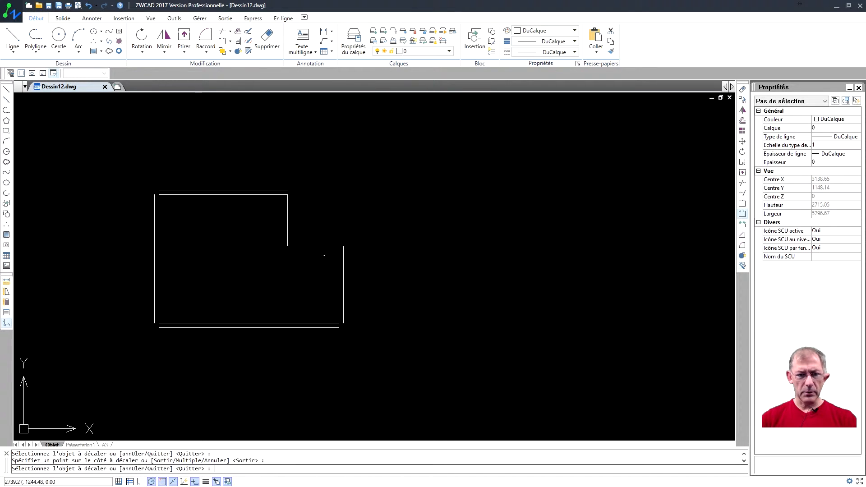
# Offset the two lines of the upper-right notch outward by the same distance and finish the Offset command
pyautogui.click(316, 245)
pyautogui.click(295, 228)
pyautogui.click(289, 229)
pyautogui.click(303, 229)
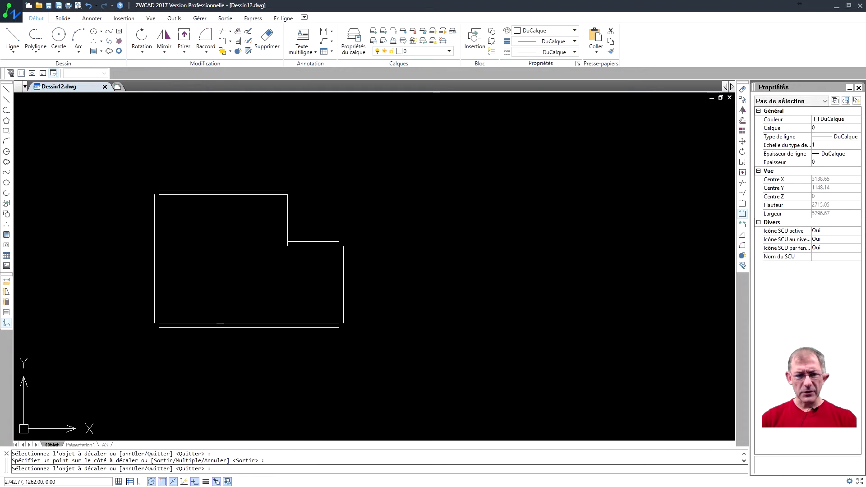
pyautogui.moveTo(240, 241)
pyautogui.mouseDown(button='middle')
pyautogui.moveTo(223, 231)
pyautogui.moveTo(201, 249)
pyautogui.mouseUp(button='middle')
pyautogui.press('Return')
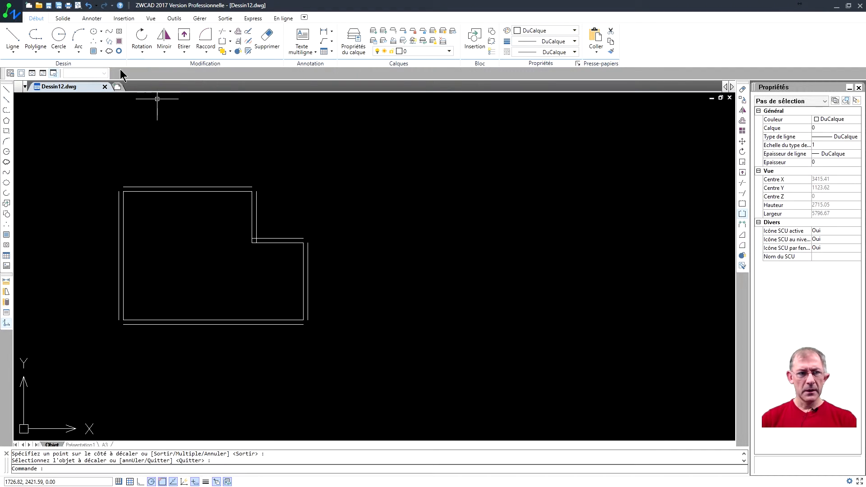
# Start a polyline in the free space right of the line outline, running 1000 leftward and 1000 down
pyautogui.click(38, 42)
pyautogui.click(562, 190)
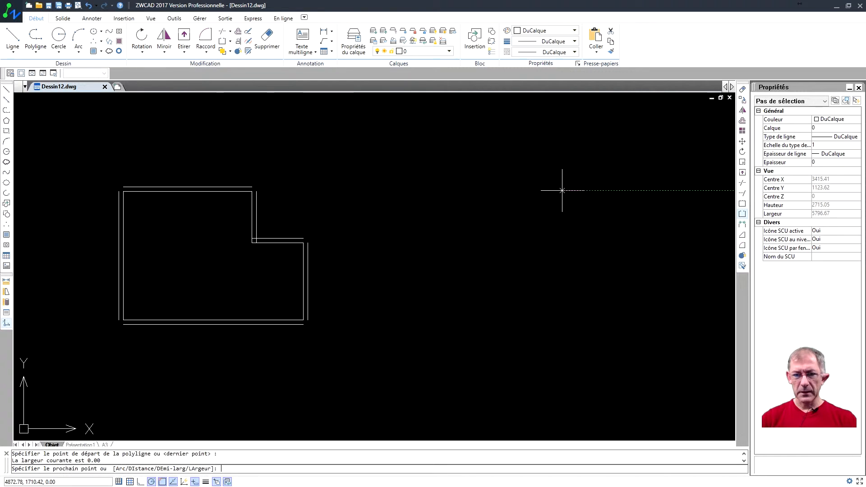
pyautogui.write('100')
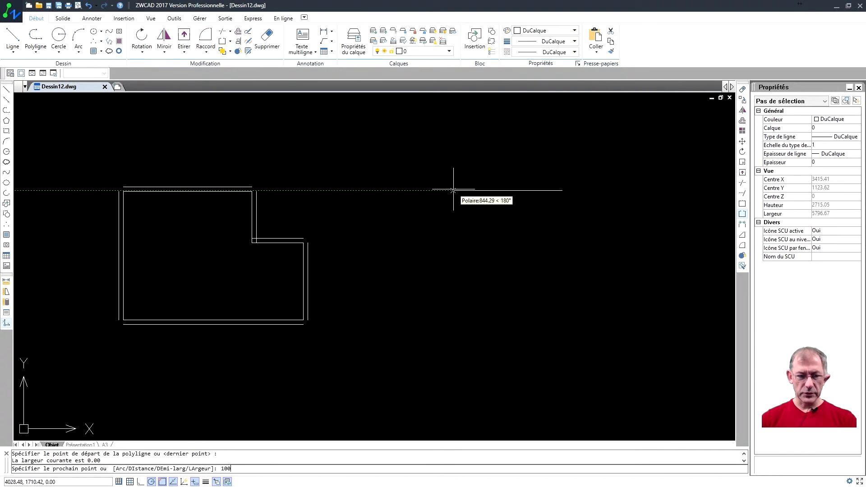
pyautogui.write('0')
pyautogui.press('Return')
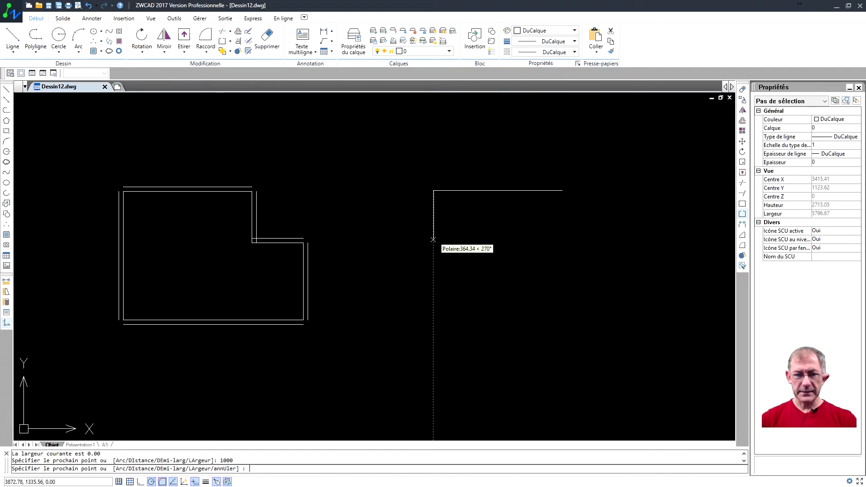
pyautogui.write('1000')
pyautogui.press('Return')
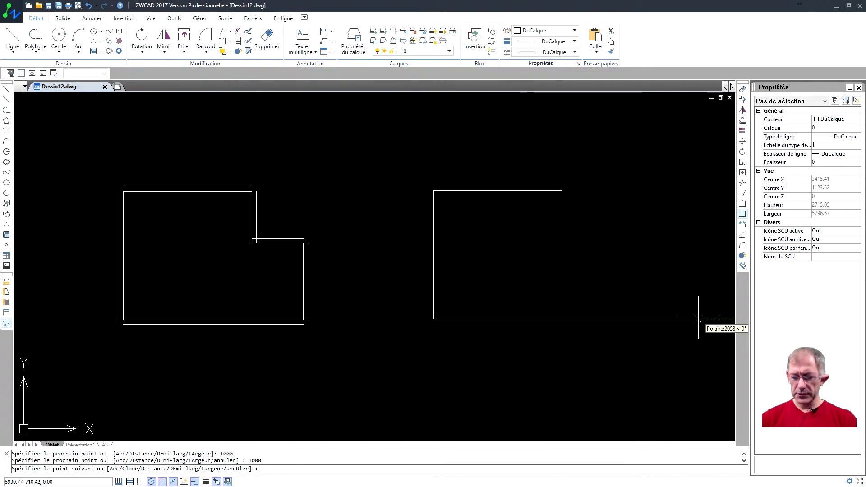
# Continue the polyline 1400 rightward and 600 up, then bring it back to its start point through the notch corner
pyautogui.press('Return')
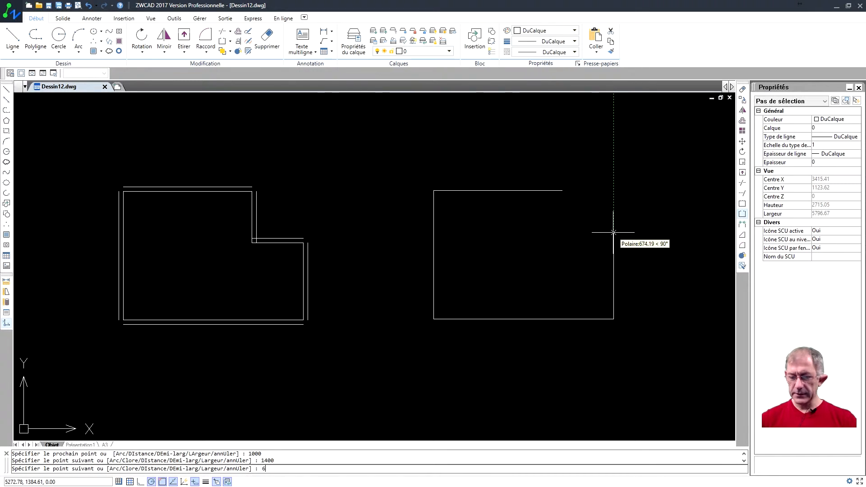
pyautogui.write('600')
pyautogui.press('Return')
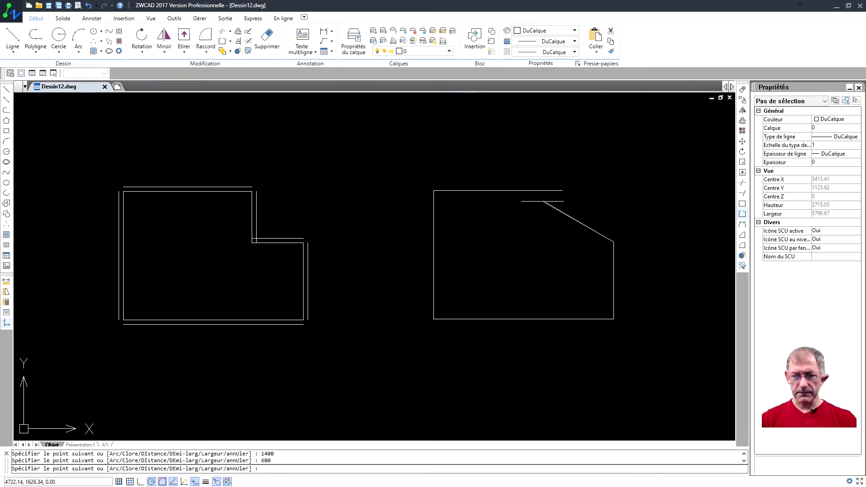
pyautogui.click(562, 242)
pyautogui.click(562, 190)
pyautogui.press('Return')
# Offset the L-shaped polyline outward by 34 to form the outer wall contour
pyautogui.moveTo(536, 231)
pyautogui.mouseDown(button='middle')
pyautogui.moveTo(447, 226)
pyautogui.moveTo(462, 228)
pyautogui.mouseUp(button='middle')
pyautogui.click(237, 33)
pyautogui.press('Return')
pyautogui.click(422, 186)
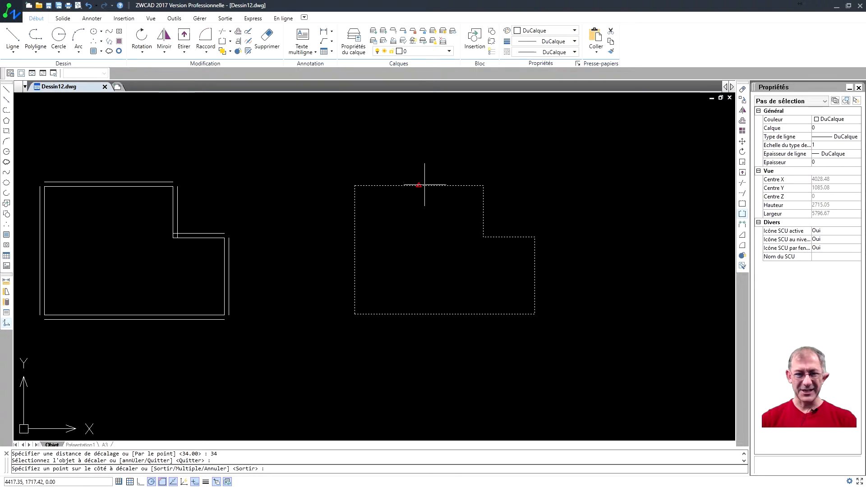
pyautogui.click(424, 167)
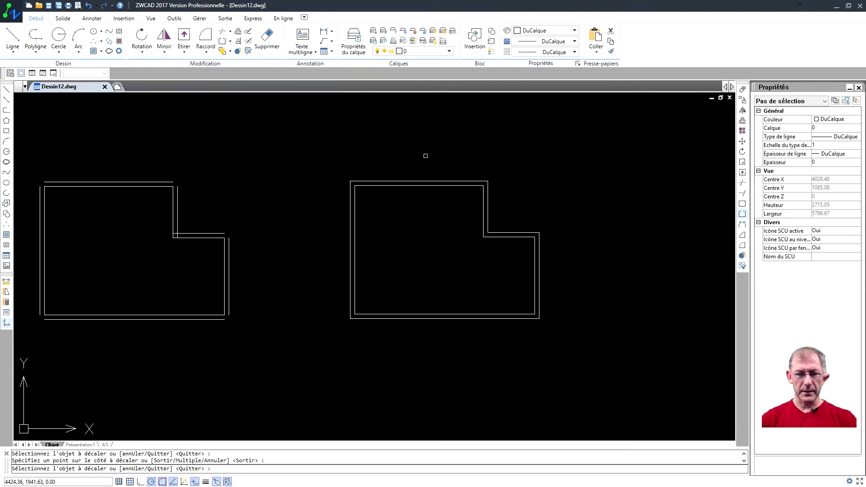
pyautogui.press('Return')
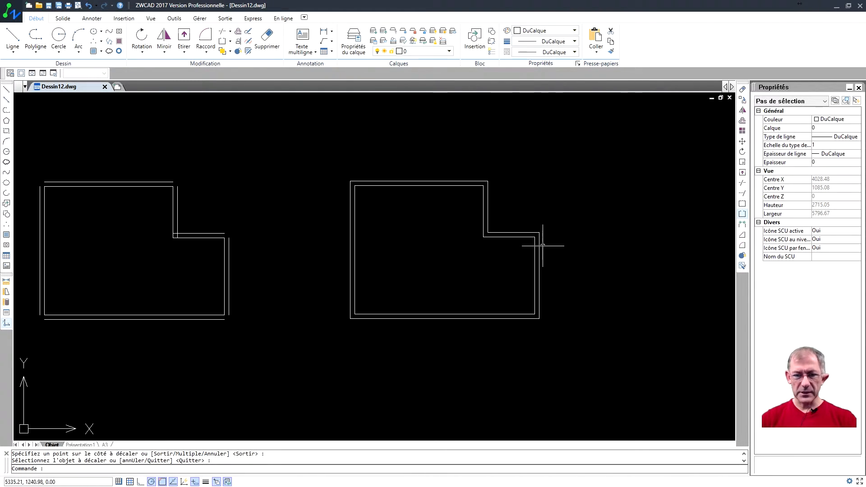
# Delete the left L-shaped outline made of separate lines together with all its offset lines
pyautogui.moveTo(304, 233); pyautogui.dragTo(316, 234, button='middle')
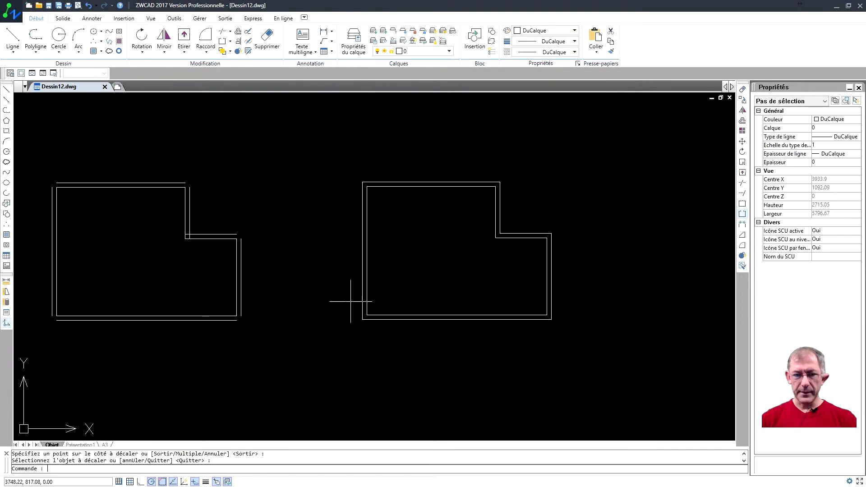
pyautogui.moveTo(320, 278); pyautogui.dragTo(353, 293, button='middle')
pyautogui.click(313, 377)
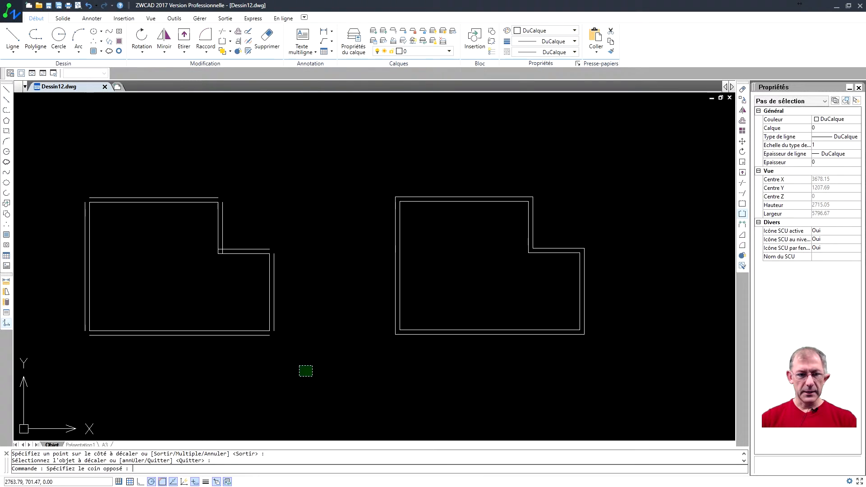
pyautogui.click(74, 168)
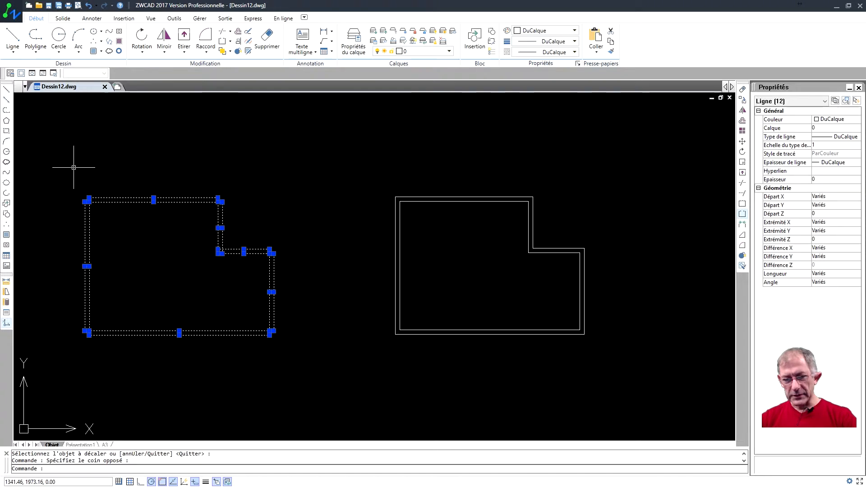
pyautogui.press('Delete')
# Draw a partition polyline starting 430 right of the inner upper-left corner, running 550 down and across to the left inner wall
pyautogui.moveTo(408, 274); pyautogui.dragTo(263, 255, button='middle')
pyautogui.scroll(2, 325, 247)
pyautogui.scroll(2, 325, 247)
pyautogui.moveTo(324, 248); pyautogui.dragTo(358, 267, button='middle')
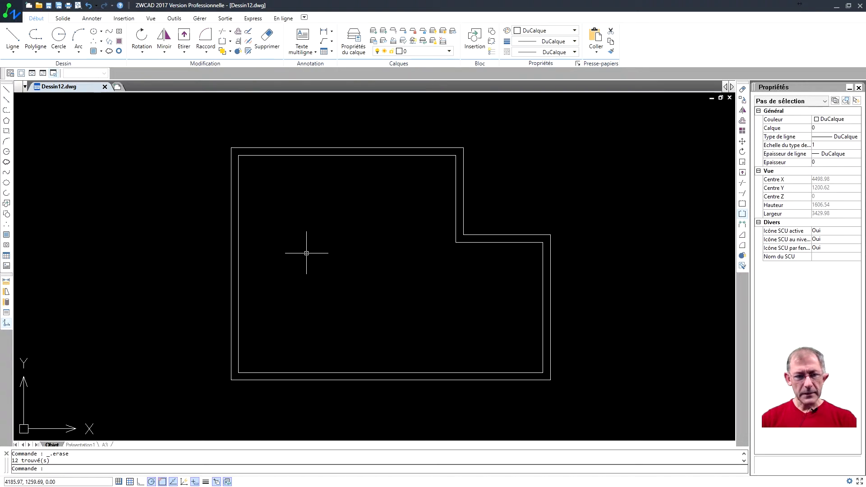
pyautogui.click(36, 35)
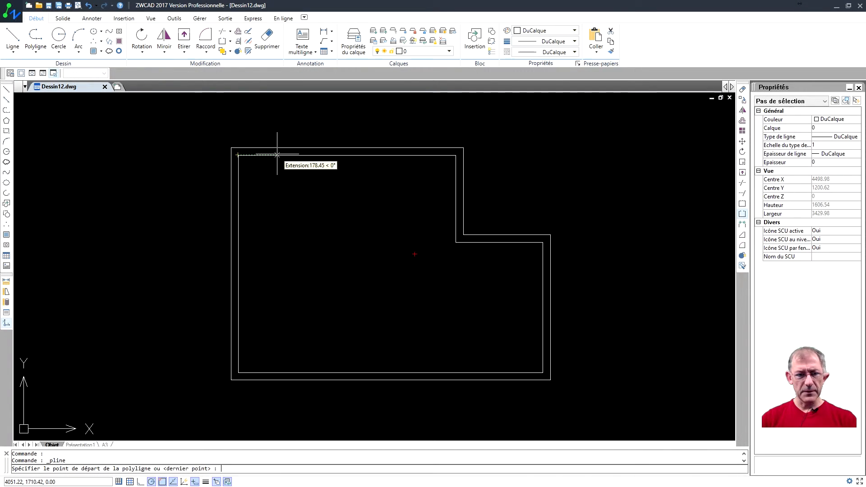
pyautogui.write('4')
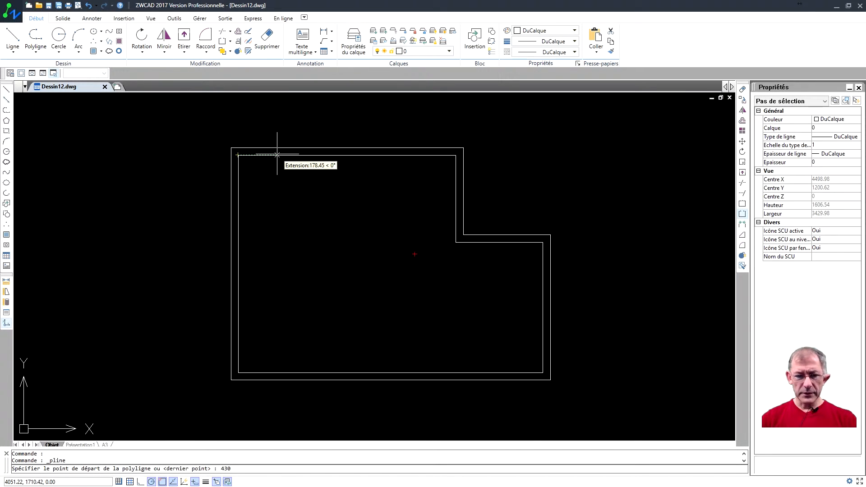
pyautogui.write('30')
pyautogui.press('Return')
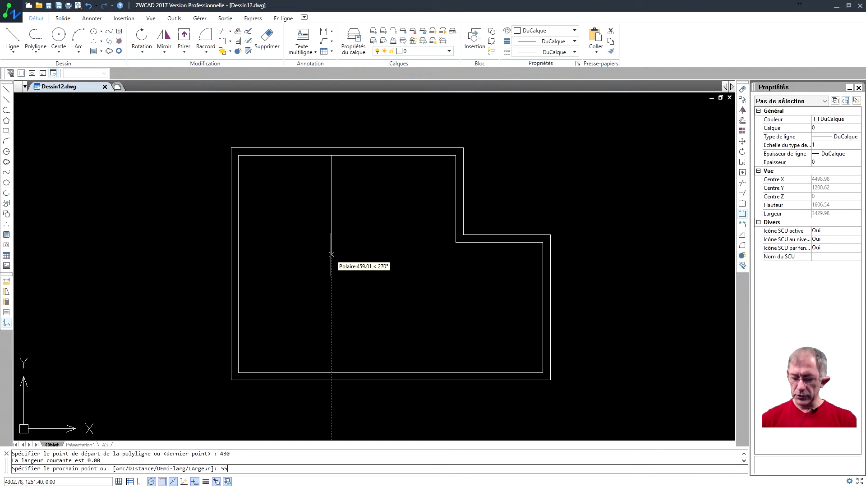
pyautogui.write('550')
pyautogui.press('Return')
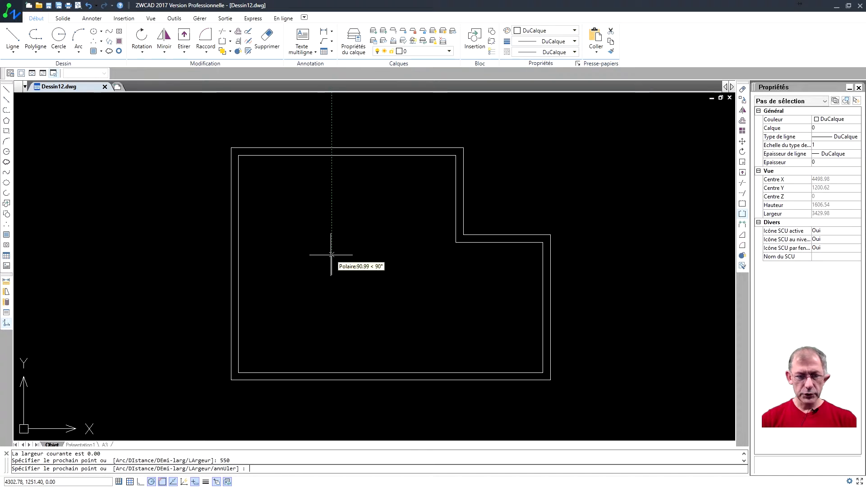
pyautogui.click(238, 274)
pyautogui.press('Return')
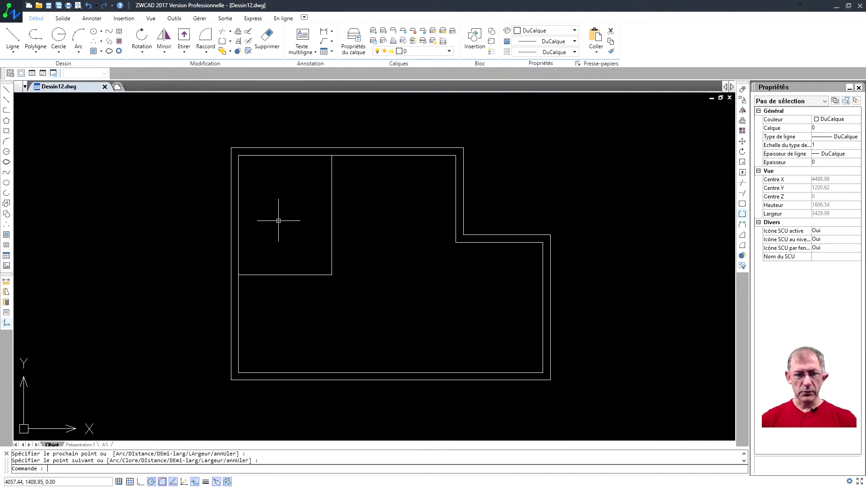
# Draw a partition polyline starting 100 right of the first partition's upper end, down to the inner notch corner's level and across to that corner
pyautogui.rightClick(283, 213)
pyautogui.click(318, 220)
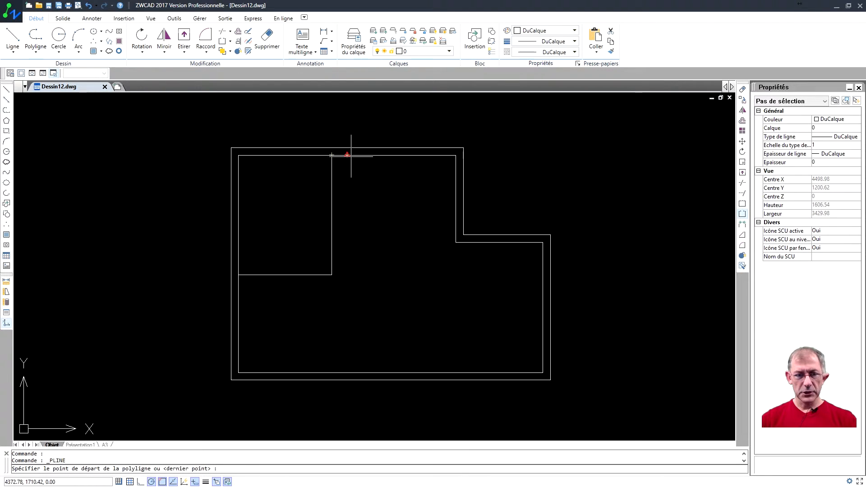
pyautogui.write('10')
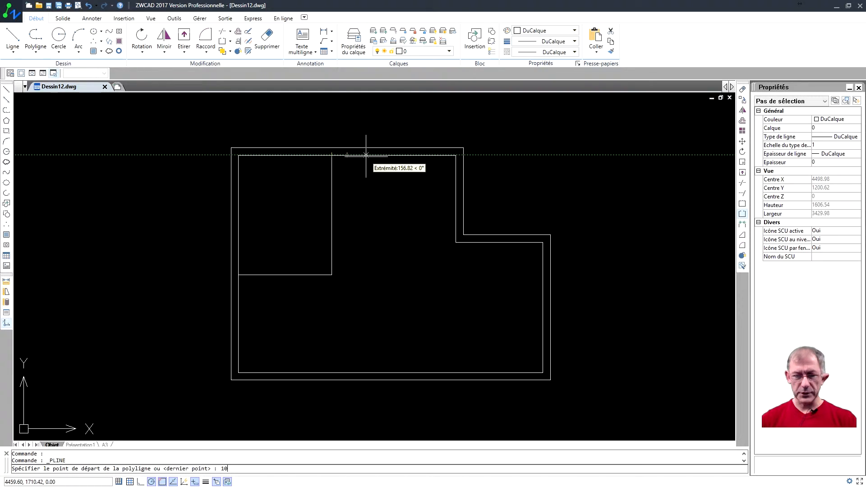
pyautogui.write('0')
pyautogui.press('Return')
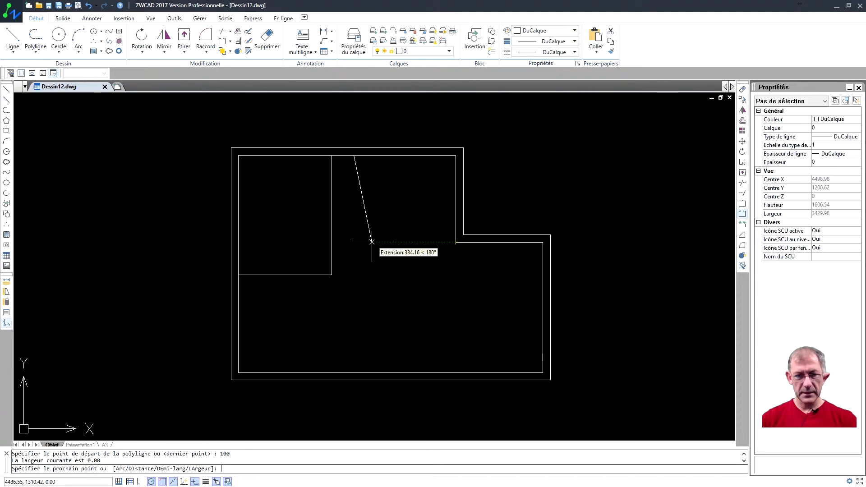
pyautogui.click(353, 242)
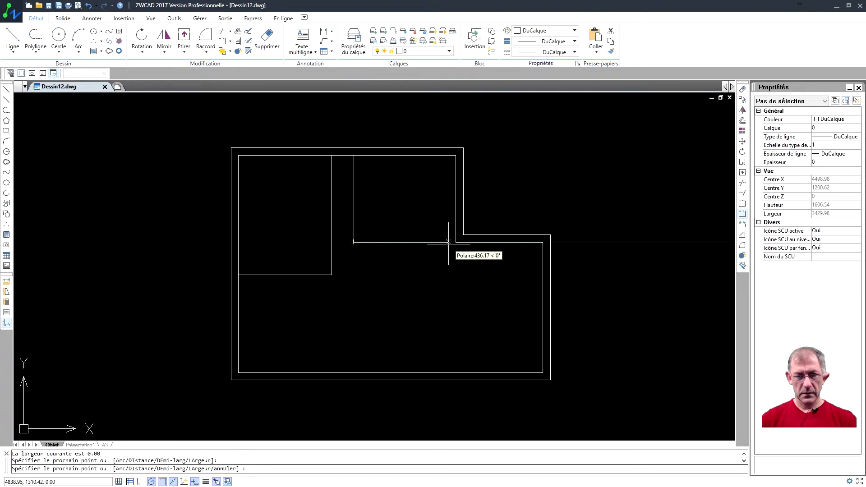
pyautogui.click(454, 243)
pyautogui.press('Return')
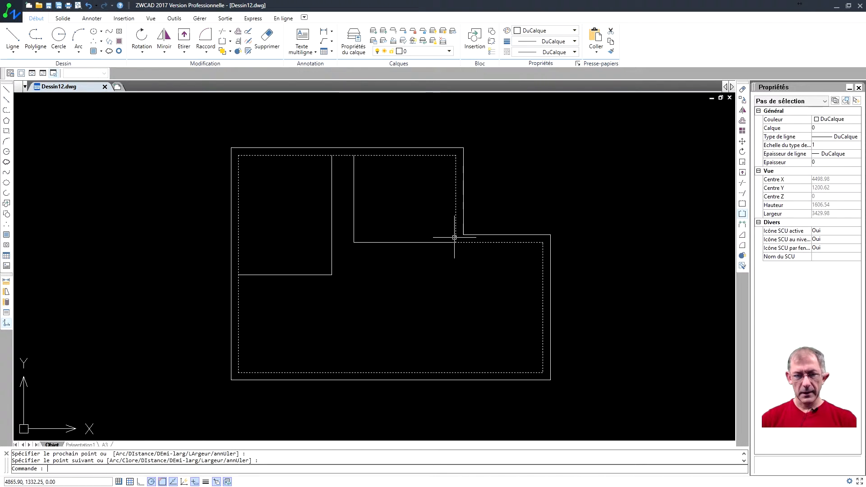
# Draw a vertical polyline from the inner notch corner straight down to the lower inner wall
pyautogui.click(45, 39)
pyautogui.scroll(2, 451, 232)
pyautogui.click(441, 245)
pyautogui.scroll(-3, 441, 259)
pyautogui.click(443, 359)
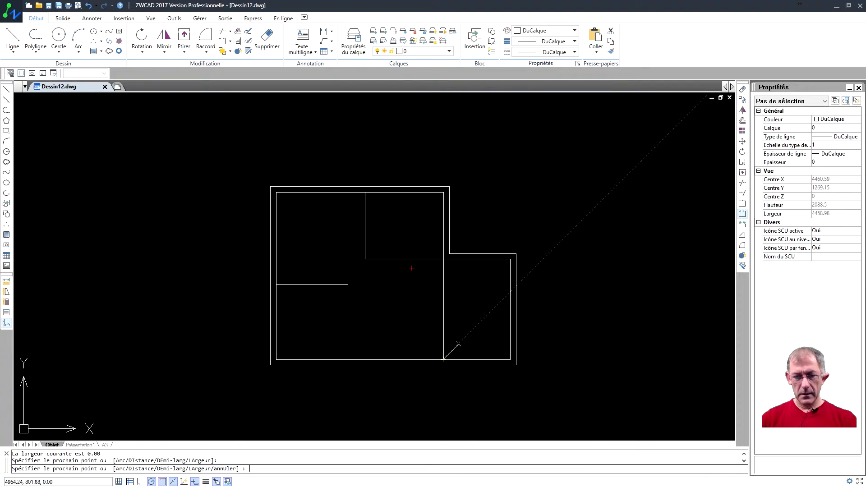
pyautogui.press('Return')
# Draw a parallel polyline aligned below the outer notch corner, from the inner wall's upper edge down to the lower inner wall
pyautogui.scroll(2, 459, 266)
pyautogui.rightClick(460, 221)
pyautogui.click(478, 227)
pyautogui.scroll(2, 443, 243)
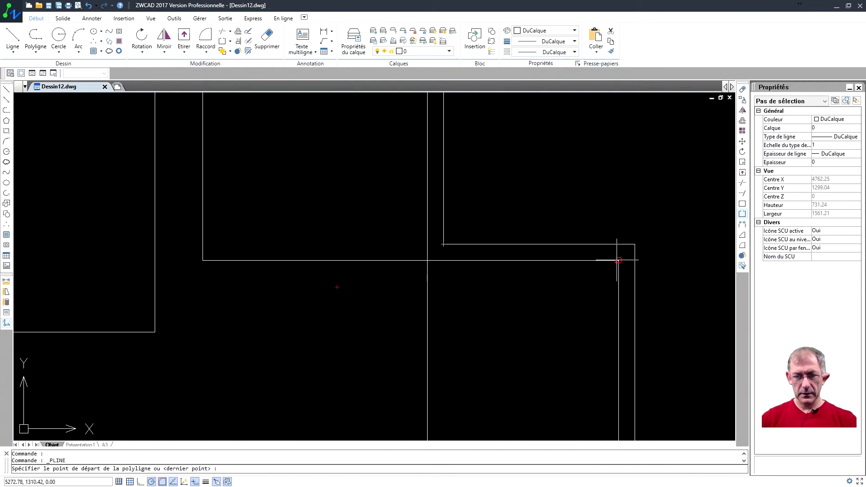
pyautogui.click(444, 261)
pyautogui.scroll(-3, 444, 280)
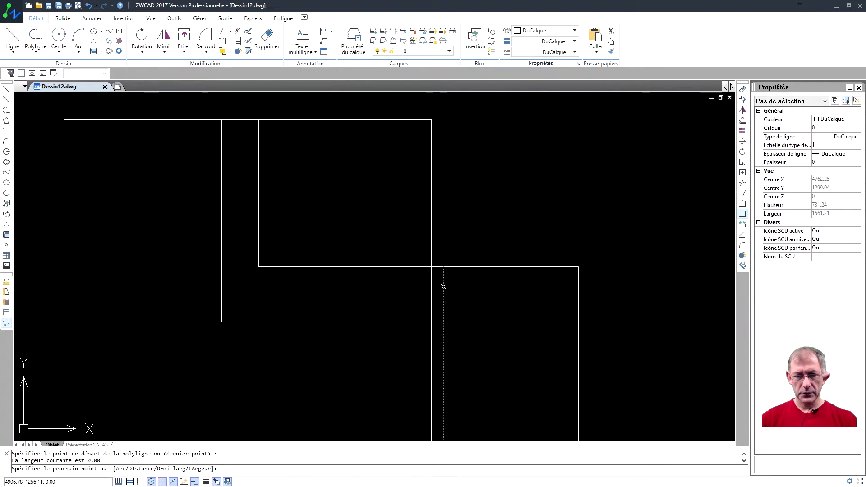
pyautogui.click(444, 405)
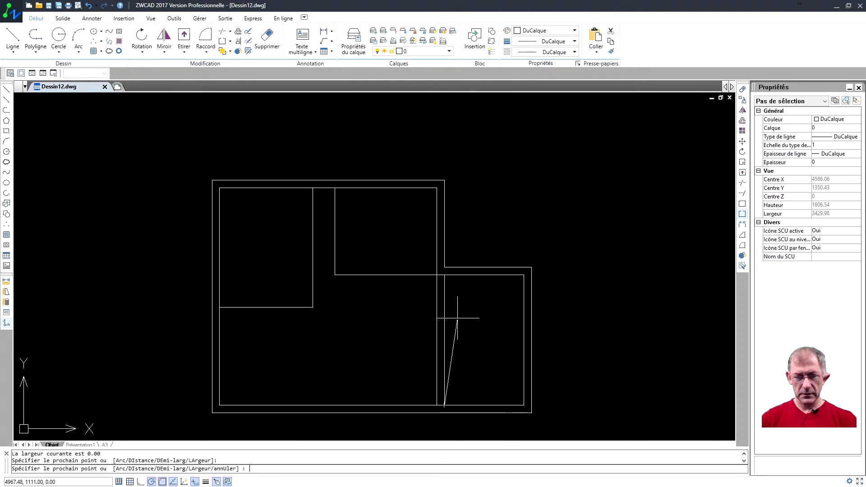
pyautogui.press('Return')
# Offset both L-shaped partition polylines by 10 toward the inside of their rooms
pyautogui.moveTo(426, 325); pyautogui.dragTo(476, 305, button='middle')
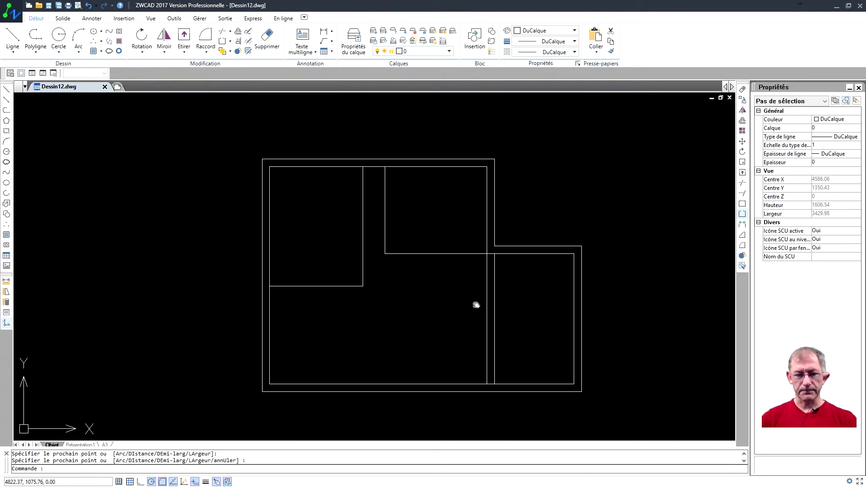
pyautogui.moveTo(412, 300); pyautogui.dragTo(403, 277, button='middle')
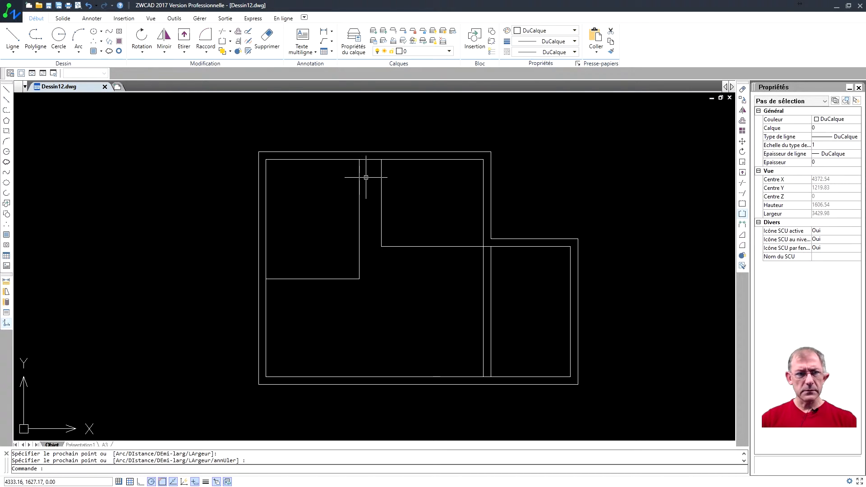
pyautogui.click(237, 32)
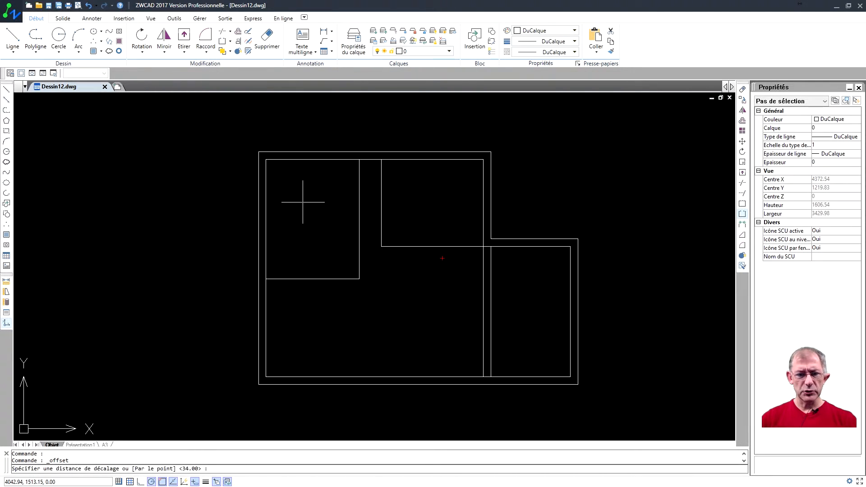
pyautogui.press('Return')
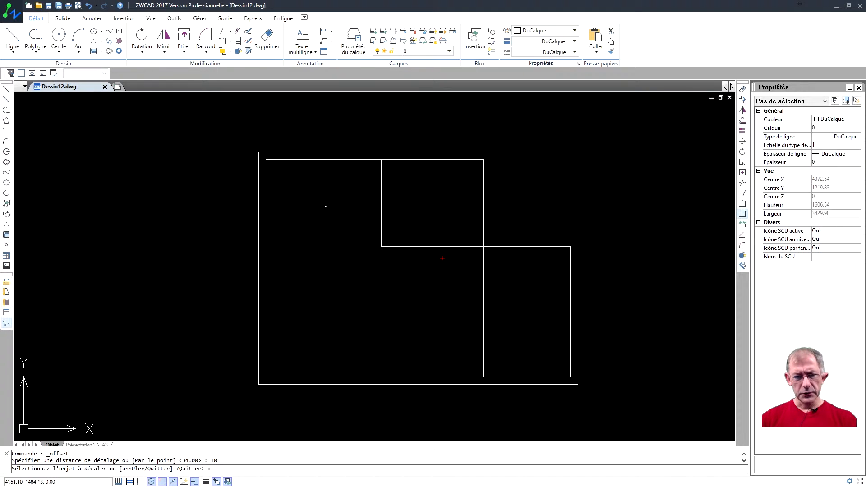
pyautogui.click(359, 221)
pyautogui.click(340, 218)
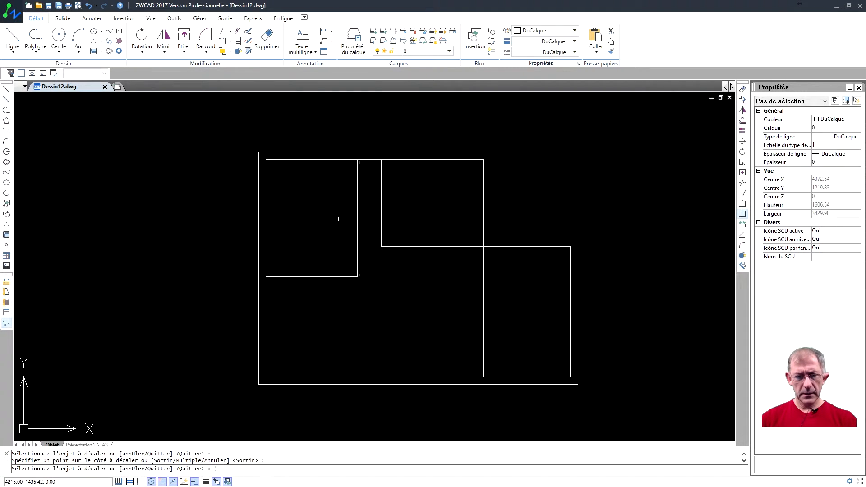
pyautogui.click(383, 219)
pyautogui.click(408, 204)
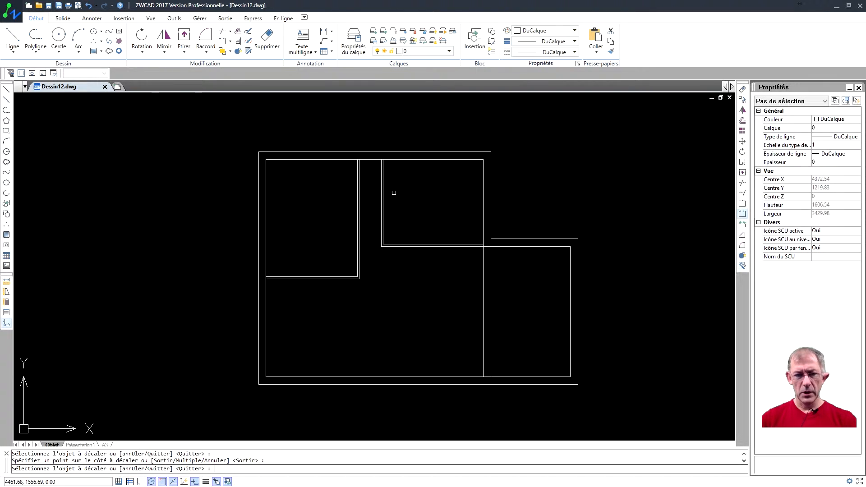
pyautogui.press('Return')
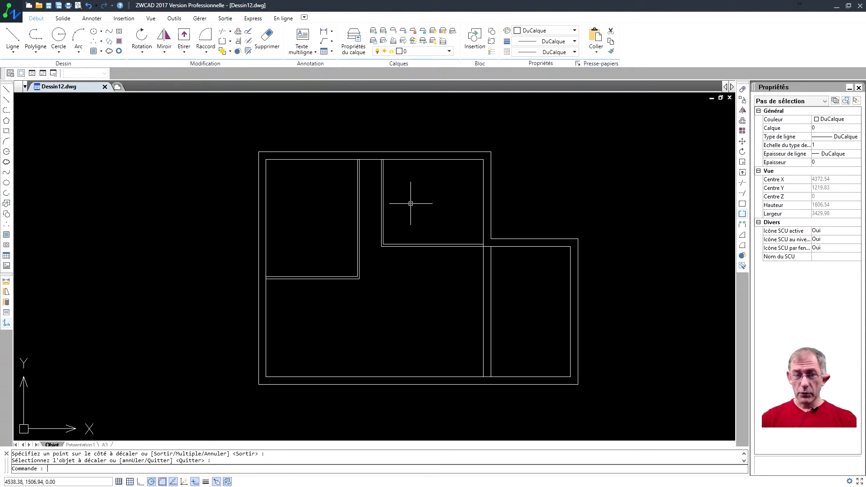
# Draw a short polyline across the upper-left room's horizontal partition, 150 from the left inner wall
pyautogui.scroll(2, 397, 210)
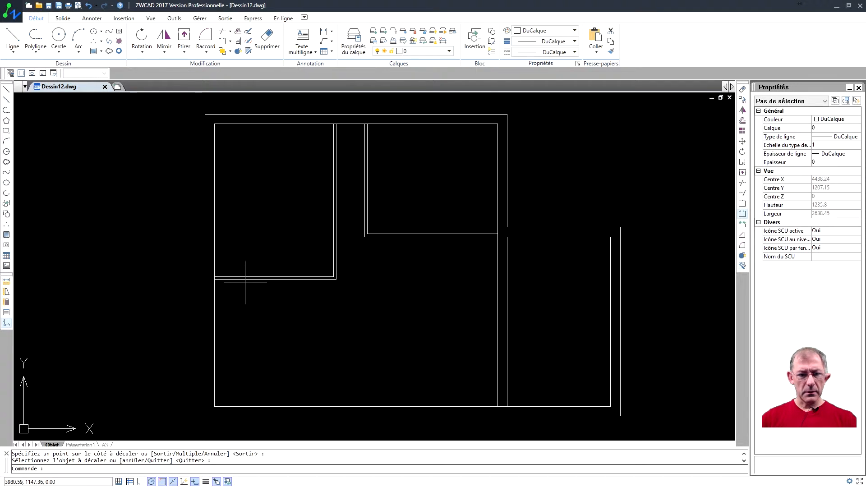
pyautogui.moveTo(277, 234); pyautogui.dragTo(281, 233, button='middle')
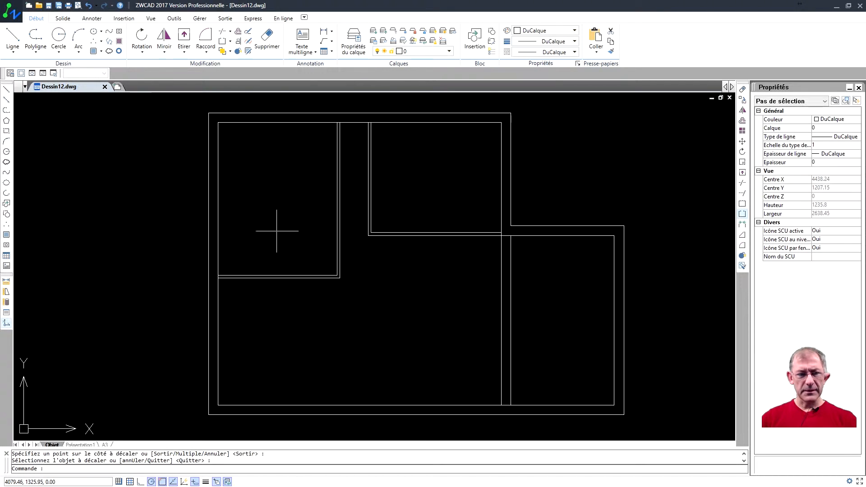
pyautogui.click(40, 41)
pyautogui.scroll(2, 246, 259)
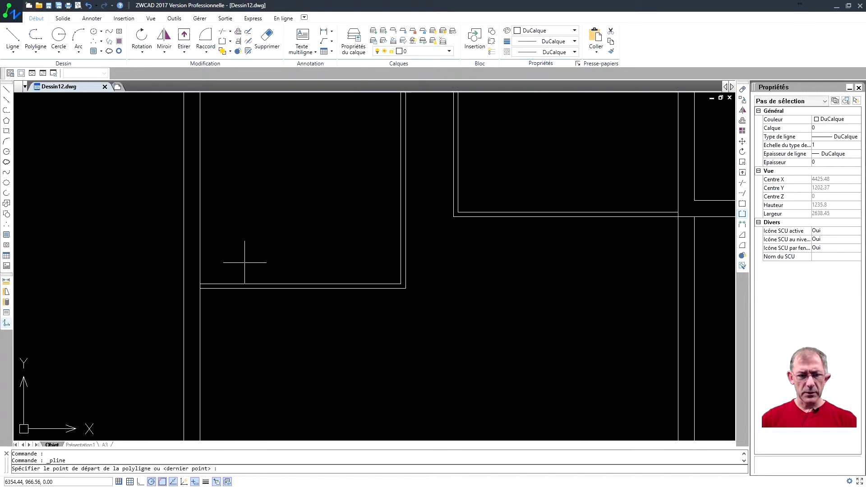
pyautogui.scroll(-1, 247, 260)
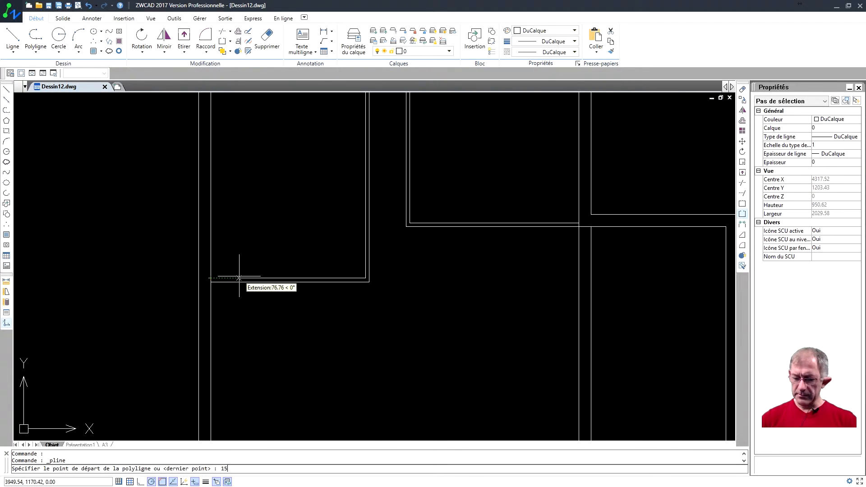
pyautogui.press('Return')
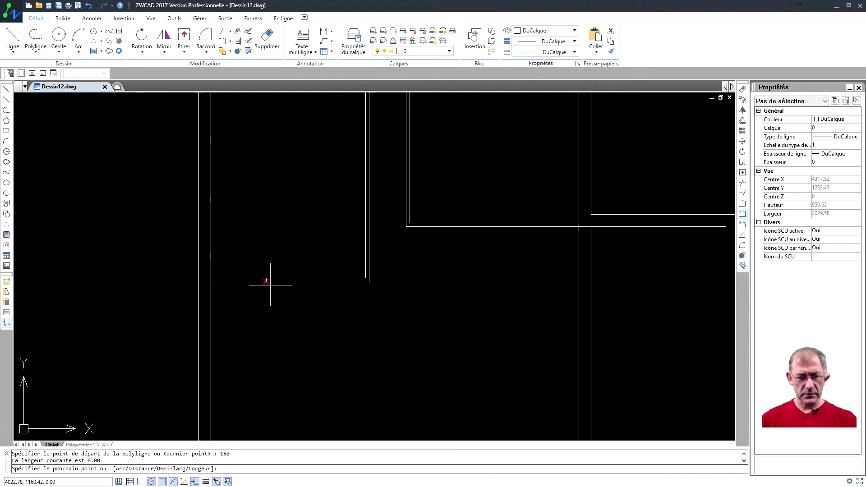
pyautogui.scroll(1, 266, 279)
pyautogui.click(265, 282)
pyautogui.press('Return')
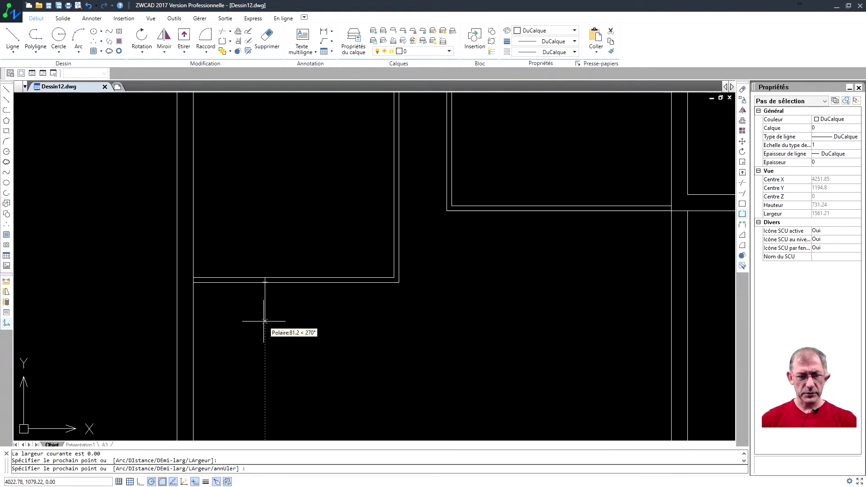
pyautogui.scroll(-1, 316, 302)
pyautogui.moveTo(284, 276); pyautogui.dragTo(255, 272, button='middle')
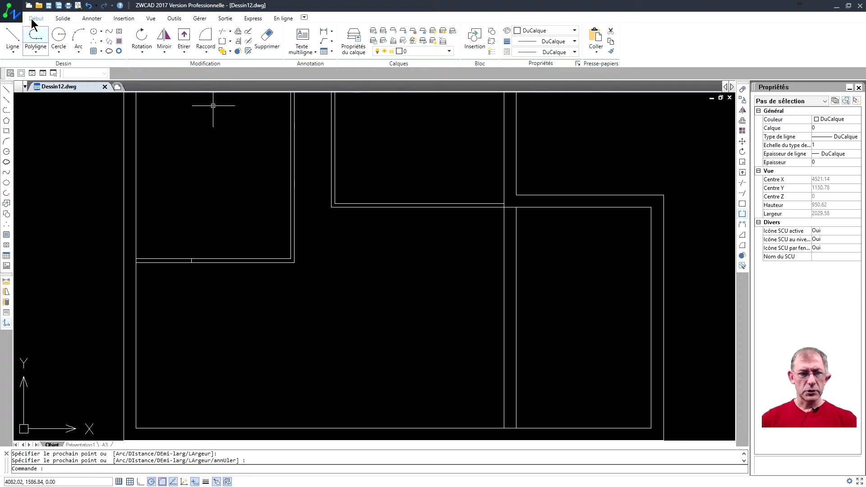
# Draw a short line across the upper-right room's horizontal partition, 50 from its inner left corner
pyautogui.click(12, 37)
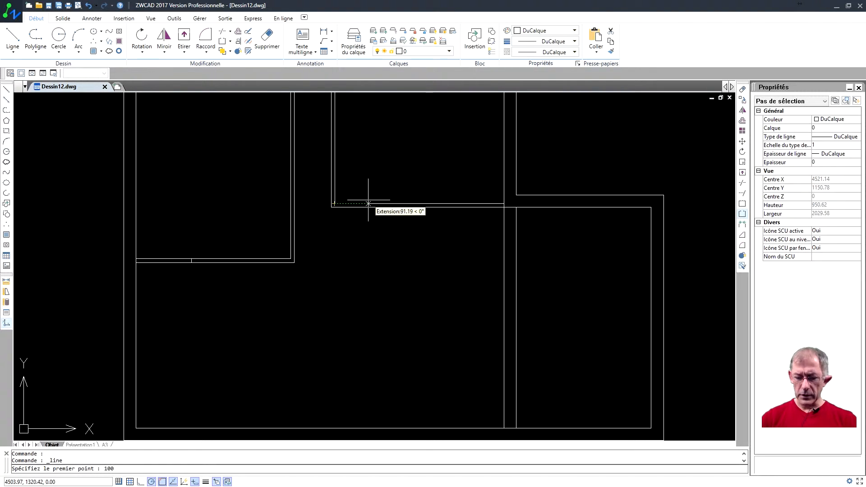
pyautogui.write('0')
pyautogui.press('Return')
pyautogui.scroll(1, 361, 205)
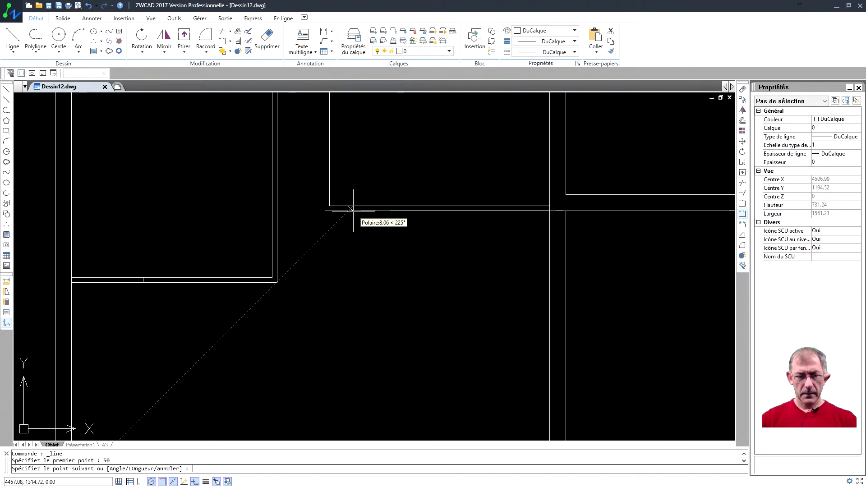
pyautogui.scroll(1, 354, 211)
pyautogui.click(352, 208)
pyautogui.press('Return')
# Draw a second line across the upper-right room's horizontal partition, 90 right of the previous one
pyautogui.rightClick(383, 168)
pyautogui.click(402, 175)
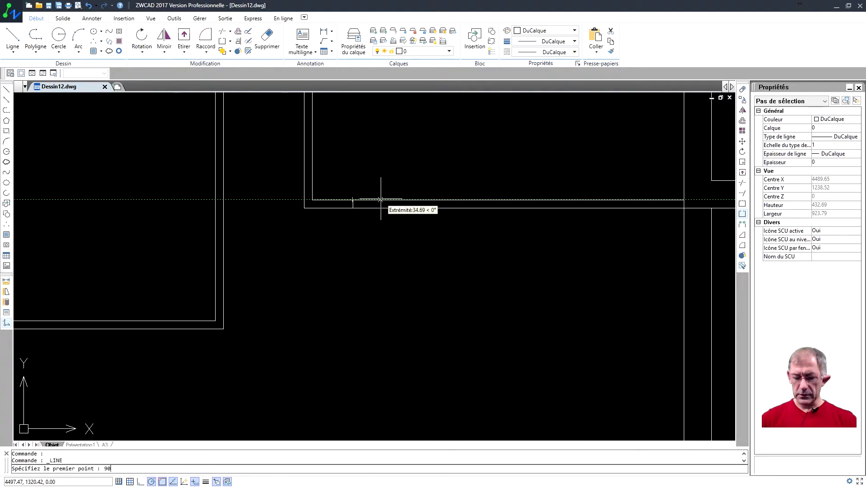
pyautogui.write('90')
pyautogui.press('Return')
pyautogui.press('Return')
pyautogui.scroll(-5, 441, 229)
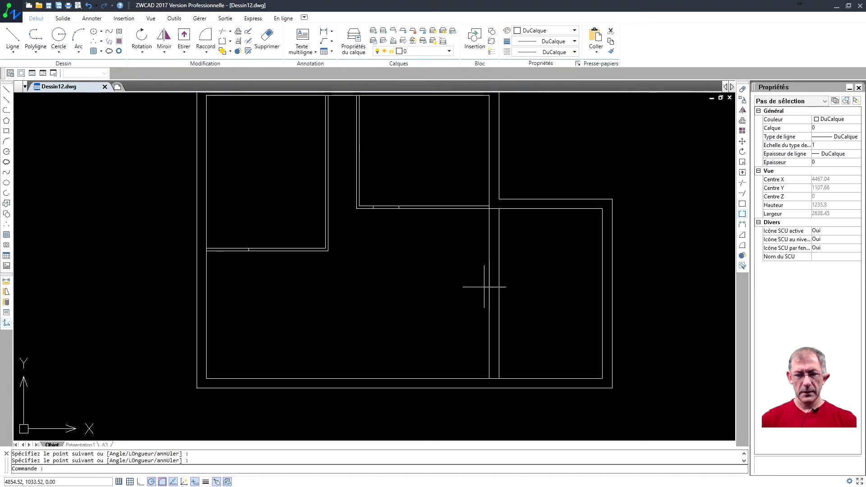
pyautogui.moveTo(424, 259); pyautogui.dragTo(420, 260, button='middle')
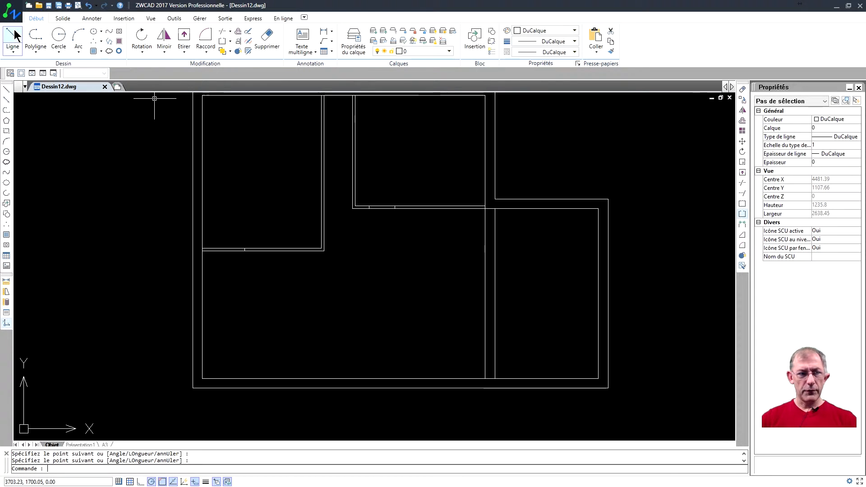
# Draw a polyline across the vertical interior wall, 100 above the midpoint of its left face
pyautogui.click(35, 37)
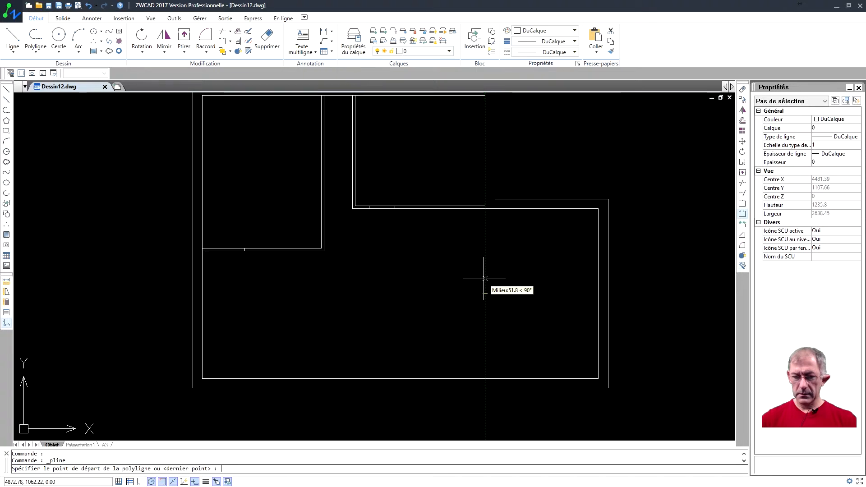
pyautogui.write('100')
pyautogui.press('Return')
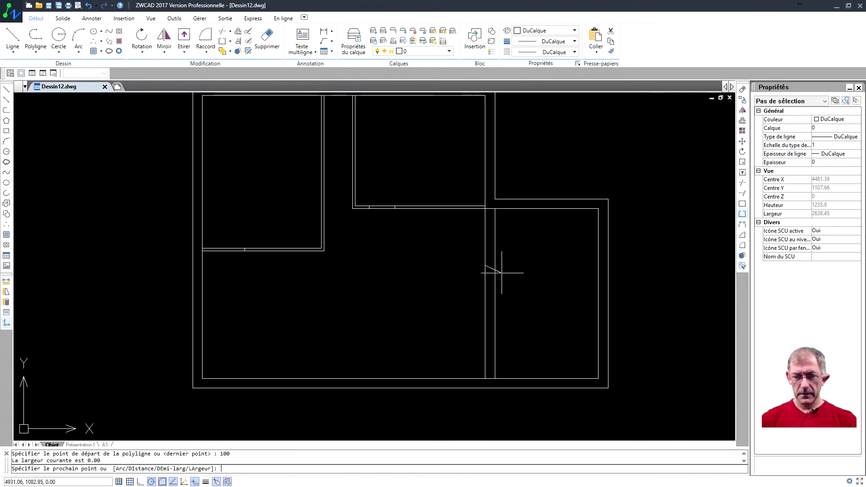
pyautogui.click(495, 265)
pyautogui.press('Return')
# Draw another polyline across the vertical interior wall, 100 below the midpoint of its left face
pyautogui.rightClick(505, 288)
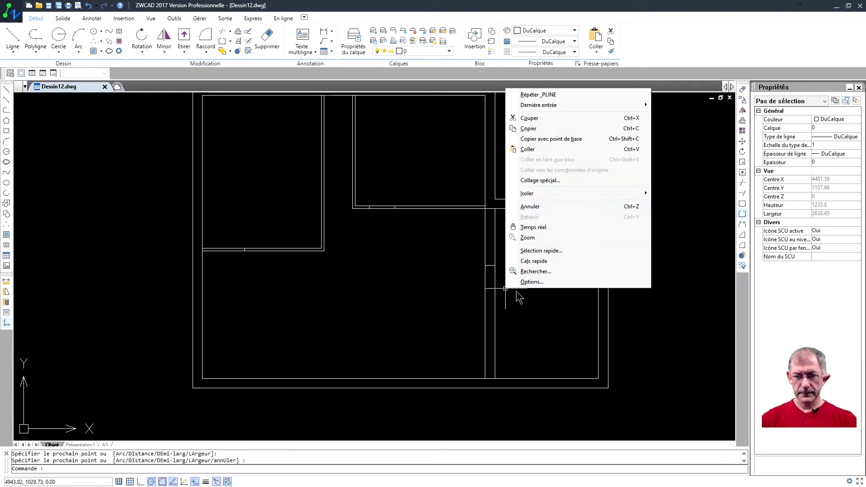
pyautogui.click(537, 95)
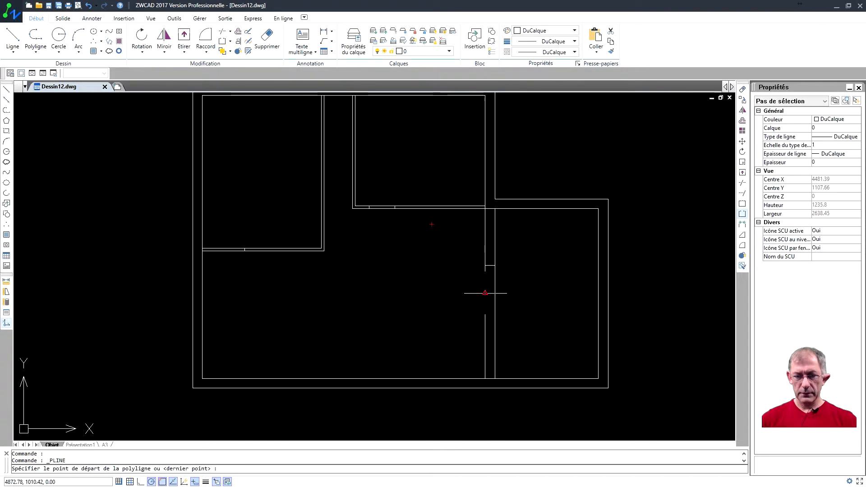
pyautogui.write('100')
pyautogui.press('Return')
pyautogui.click(495, 322)
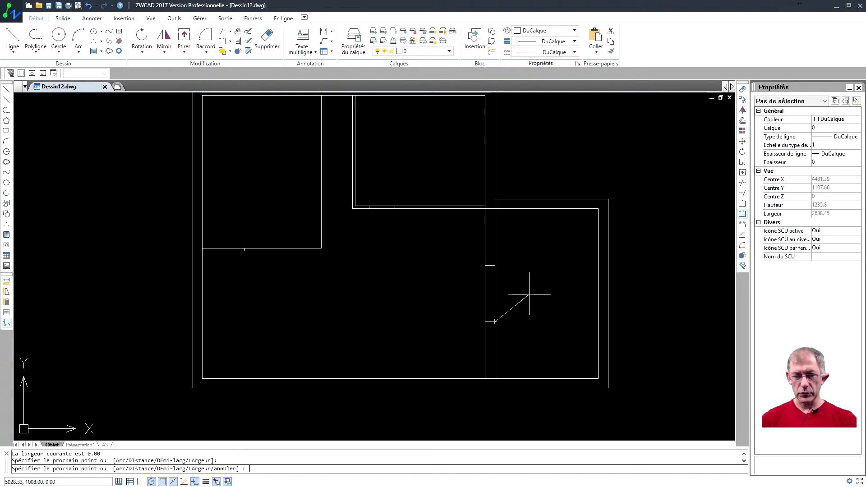
pyautogui.press('Return')
pyautogui.moveTo(377, 280)
pyautogui.mouseDown(button='middle')
pyautogui.moveTo(379, 313)
pyautogui.moveTo(402, 298)
pyautogui.mouseUp(button='middle')
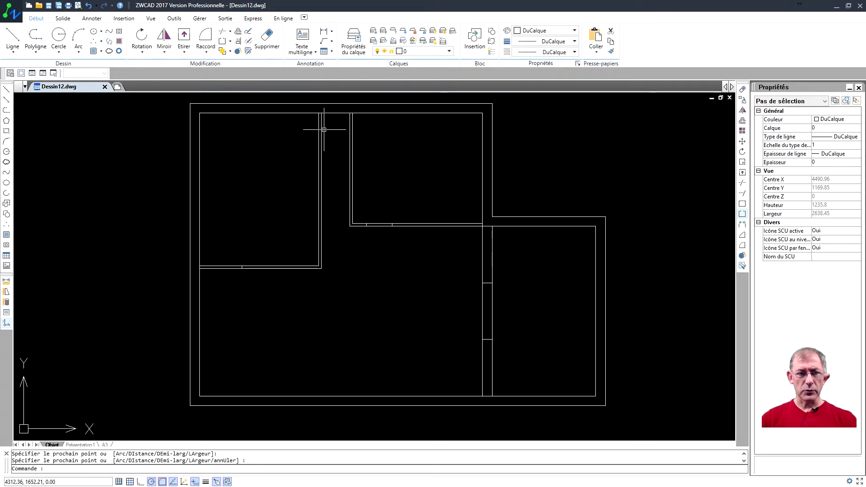
# Trim the wall faces to clear the marked openings in both rooms' horizontal partitions and in the vertical interior wall
pyautogui.click(231, 31)
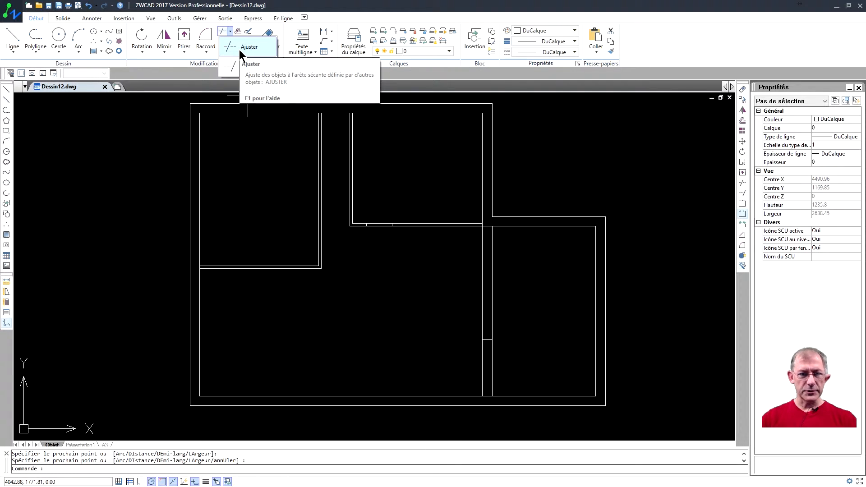
pyautogui.click(242, 47)
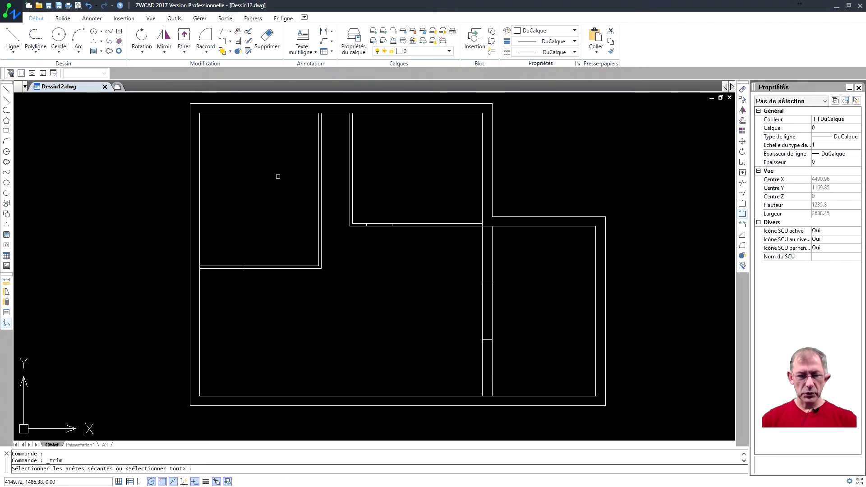
pyautogui.press('Return')
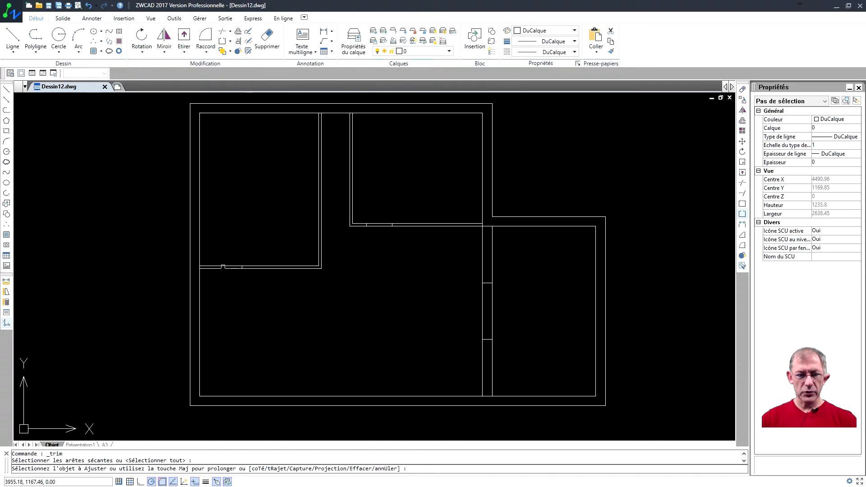
pyautogui.click(223, 267)
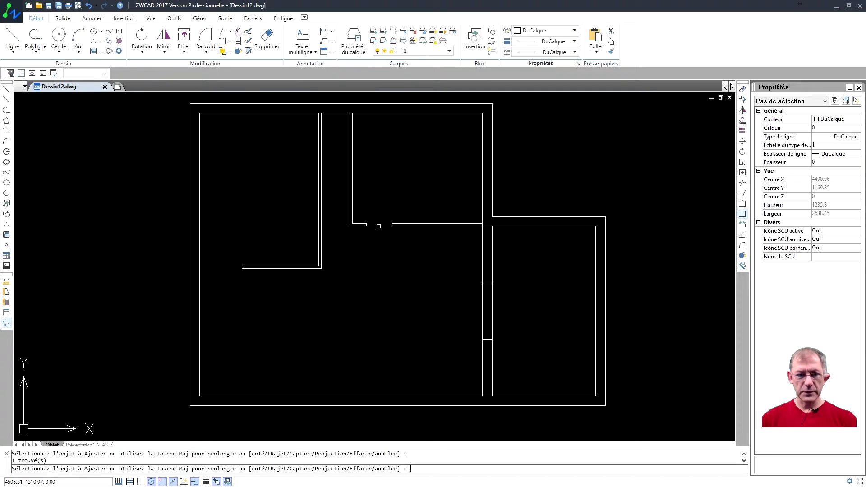
pyautogui.click(514, 321)
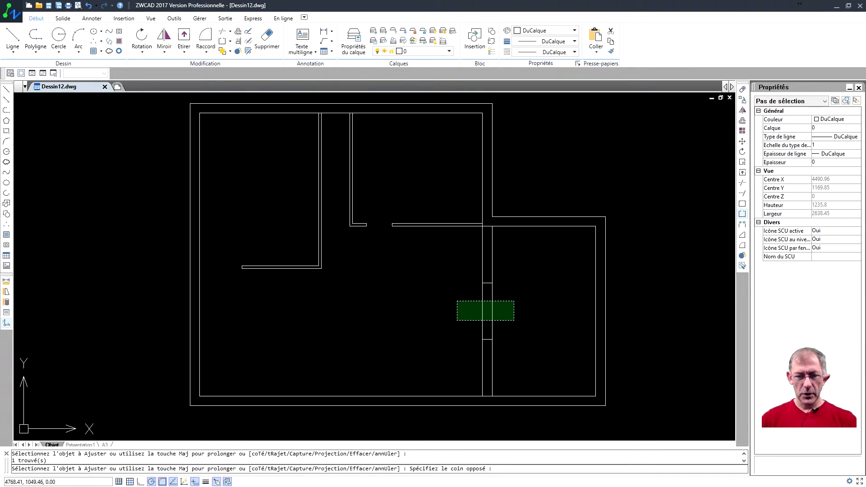
pyautogui.click(442, 299)
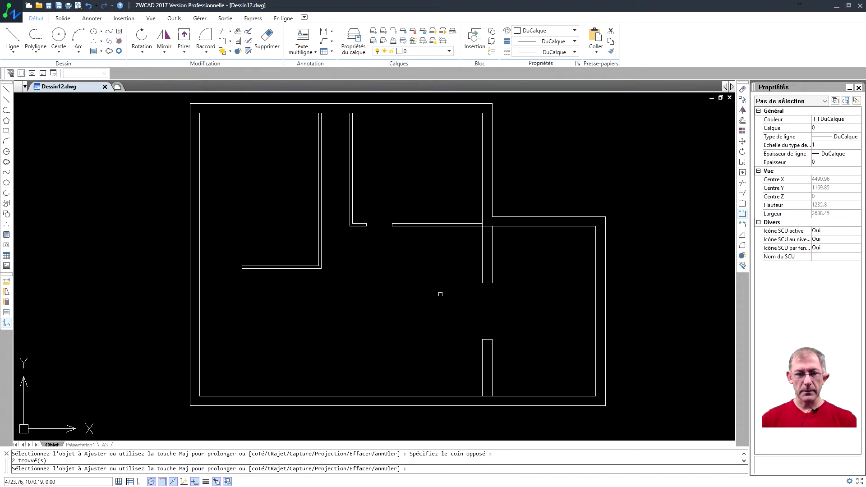
pyautogui.press('Return')
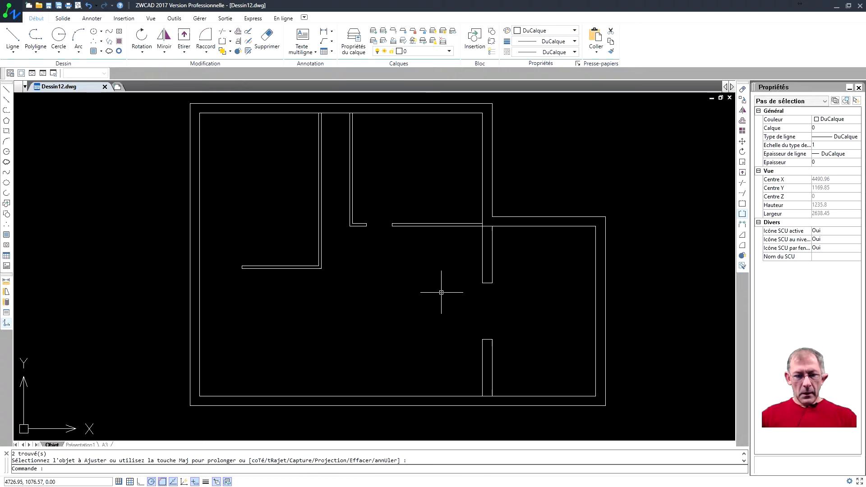
pyautogui.moveTo(352, 300); pyautogui.dragTo(367, 309, button='middle')
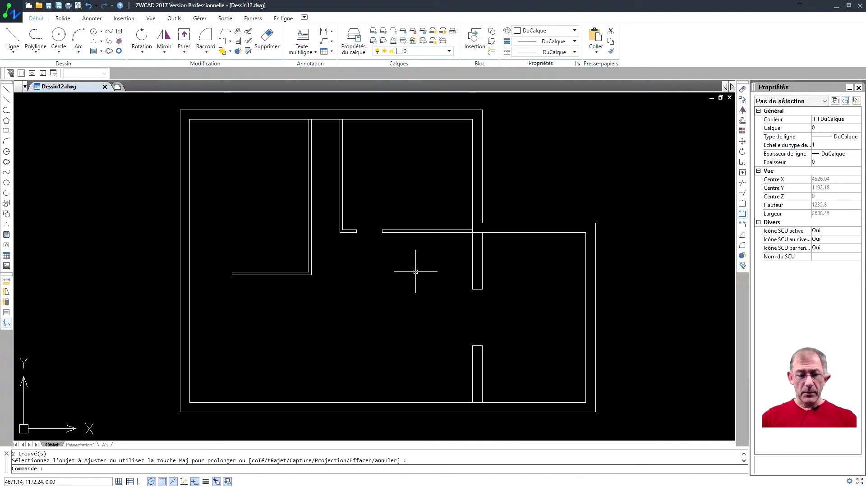
pyautogui.moveTo(393, 208); pyautogui.dragTo(398, 216, button='middle')
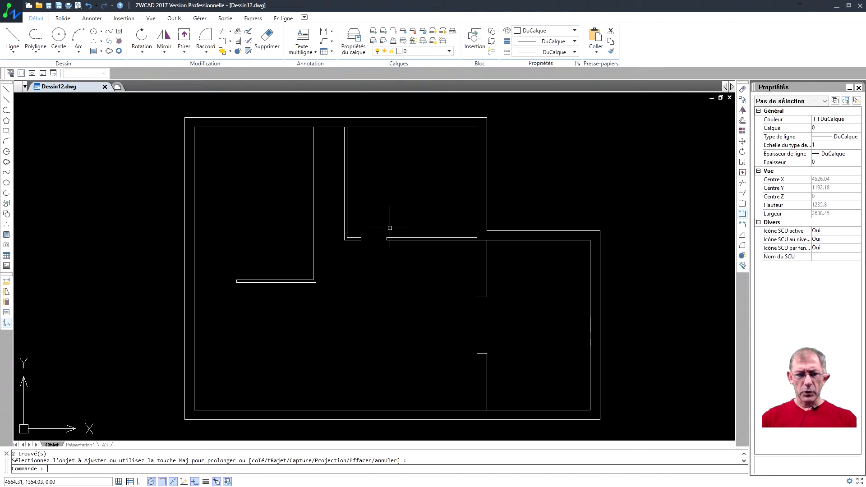
pyautogui.moveTo(360, 190); pyautogui.dragTo(359, 199, button='middle')
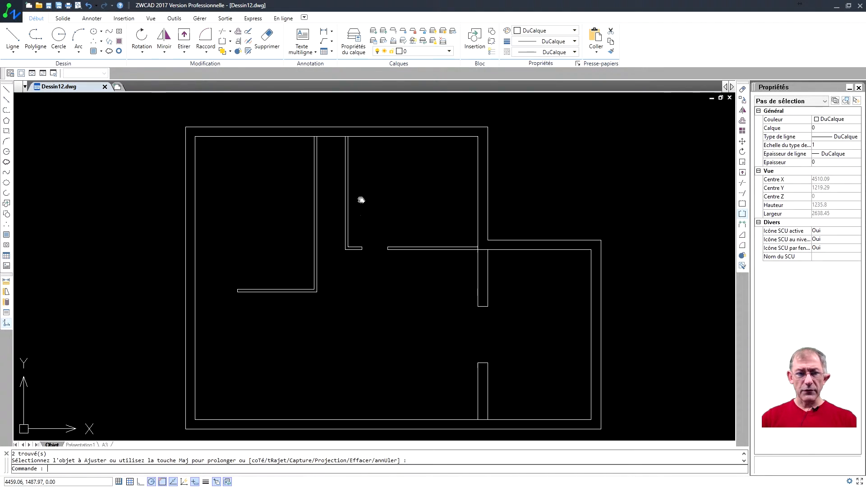
pyautogui.scroll(2, 348, 167)
pyautogui.click(36, 36)
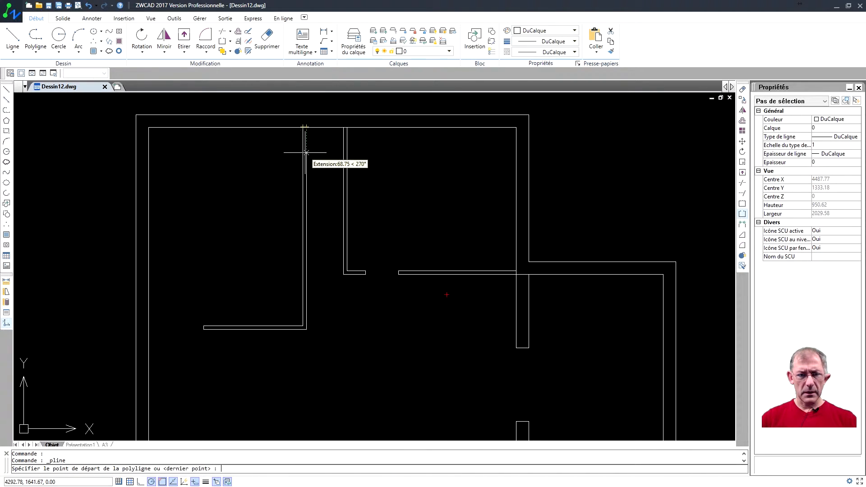
pyautogui.write('150')
pyautogui.press('Return')
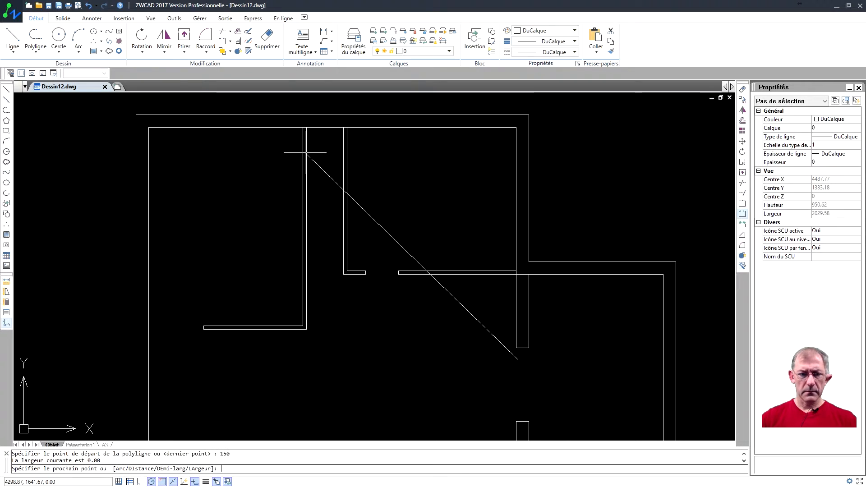
pyautogui.click(35, 35)
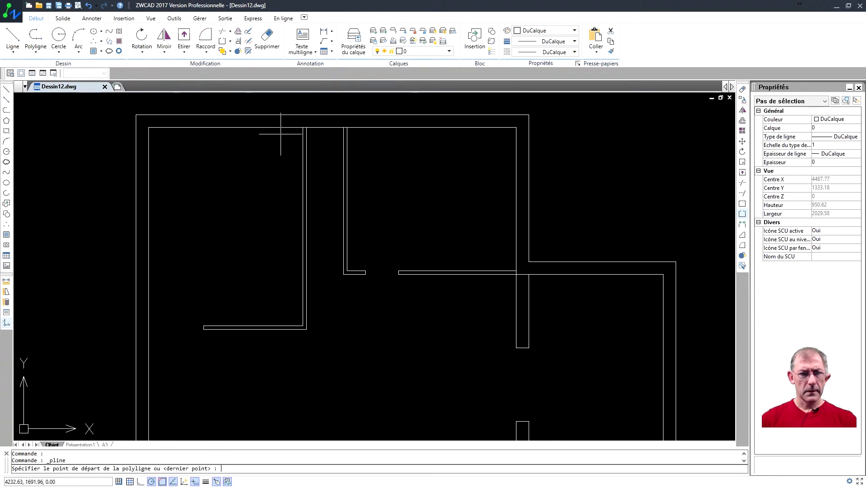
pyautogui.write('150')
pyautogui.press('Return')
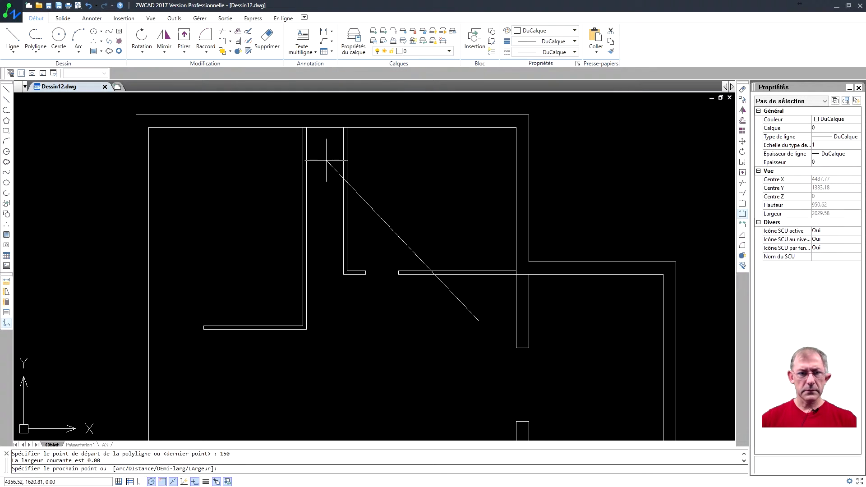
# Draw a horizontal polyline across the corridor between the two vertical partitions, 150 below the top outer wall's inner face
pyautogui.click(35, 36)
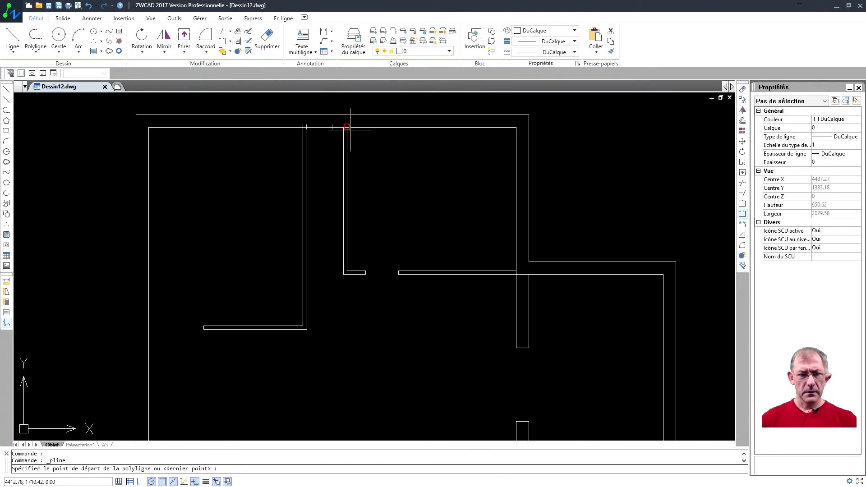
pyautogui.scroll(1, 343, 127)
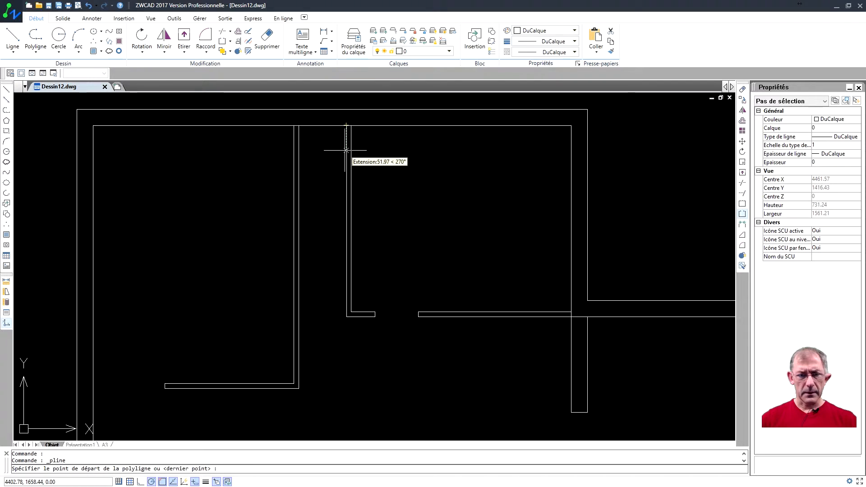
pyautogui.write('150')
pyautogui.press('Return')
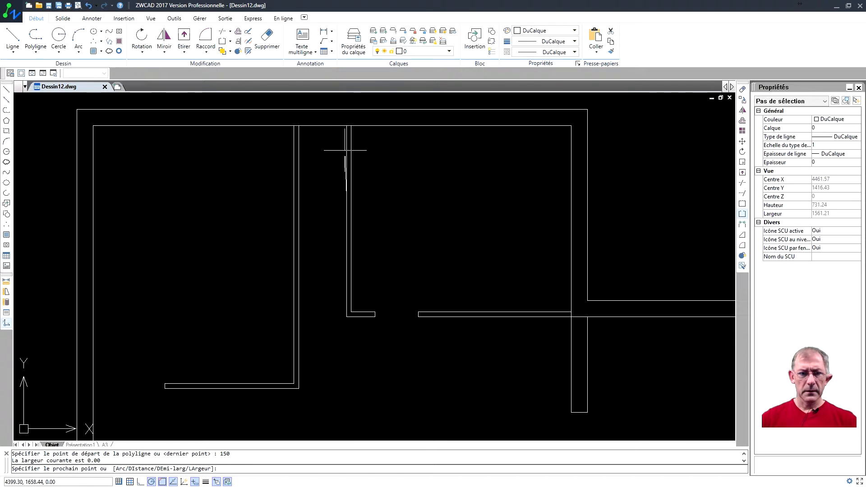
pyautogui.click(299, 197)
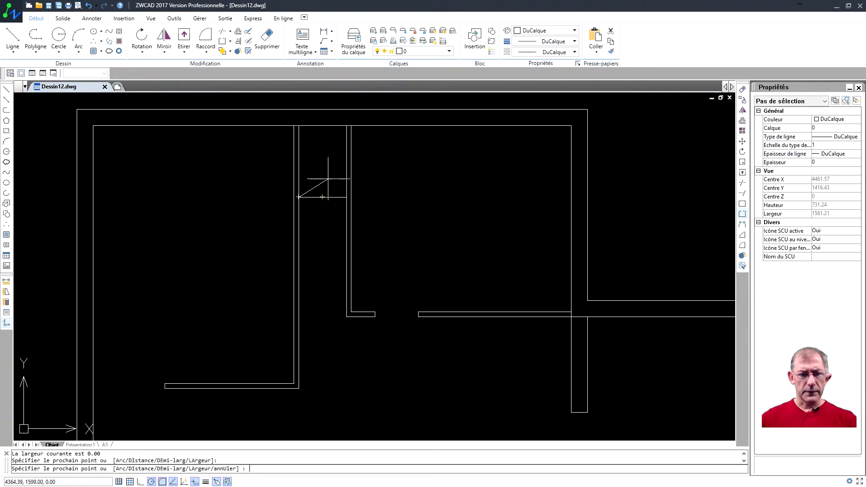
pyautogui.press('Return')
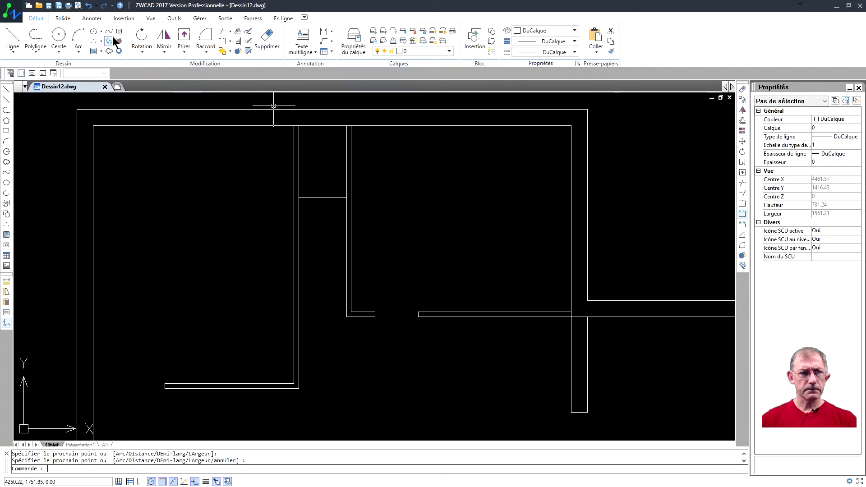
# Offset the new corridor line 10 downward to form a partition between the two vertical partitions
pyautogui.click(238, 33)
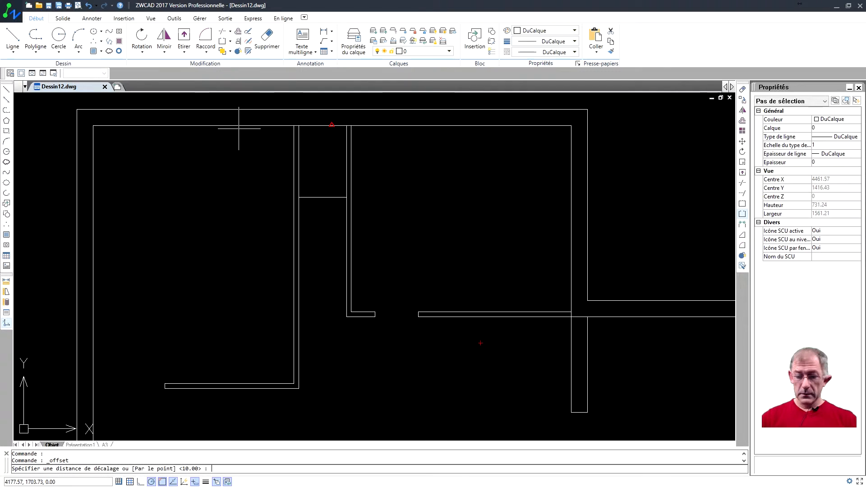
pyautogui.write('10')
pyautogui.press('Return')
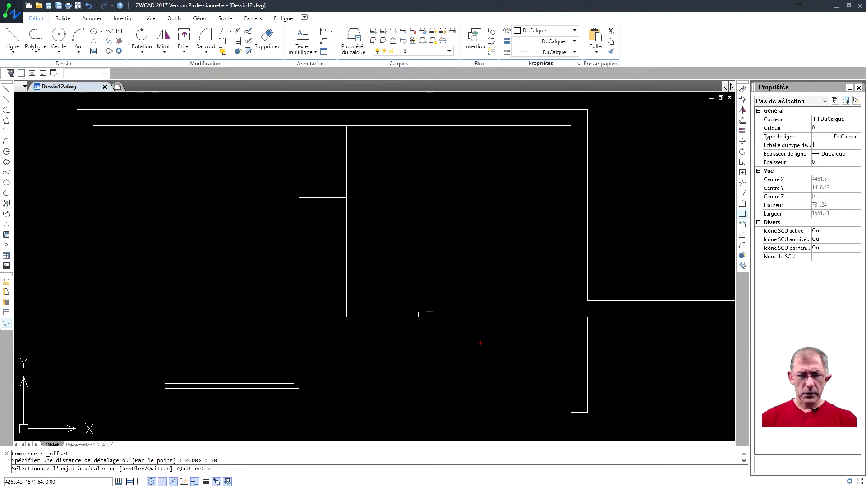
pyautogui.click(332, 196)
pyautogui.click(331, 208)
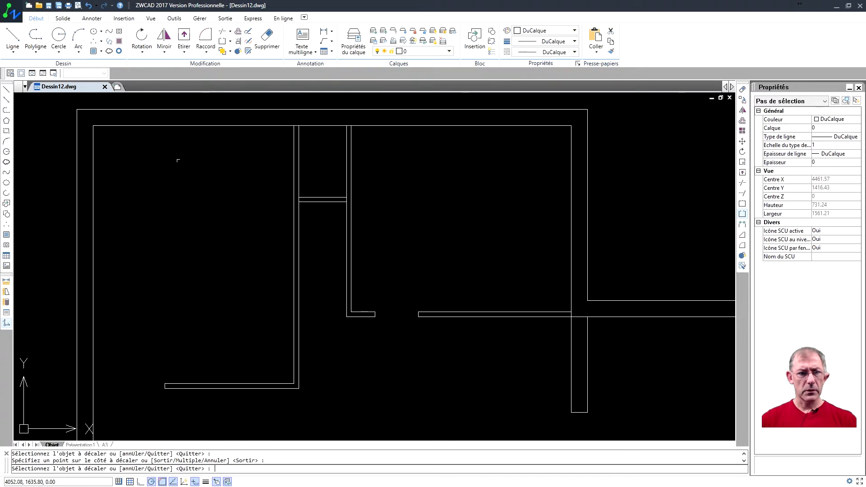
pyautogui.press('Return')
pyautogui.rightClick(192, 173)
pyautogui.click(228, 181)
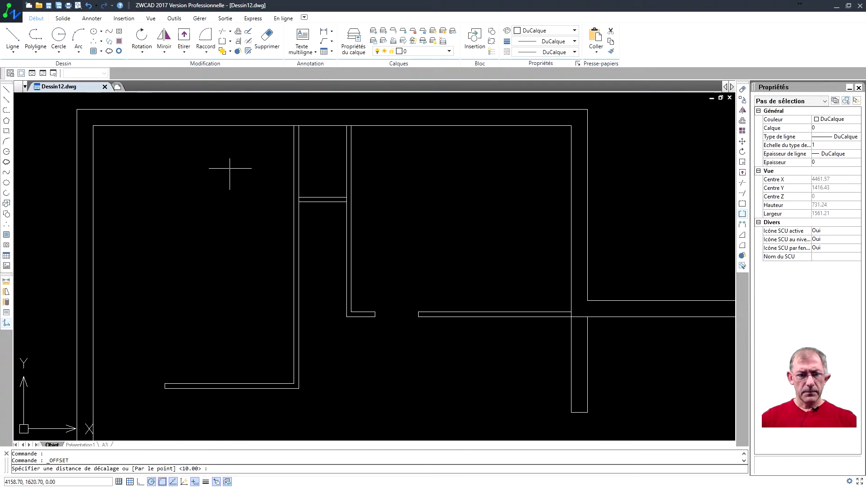
# Draw a short polyline across the corridor partition, 40 left of the midpoint of its upper face
pyautogui.click(36, 36)
pyautogui.scroll(3, 298, 194)
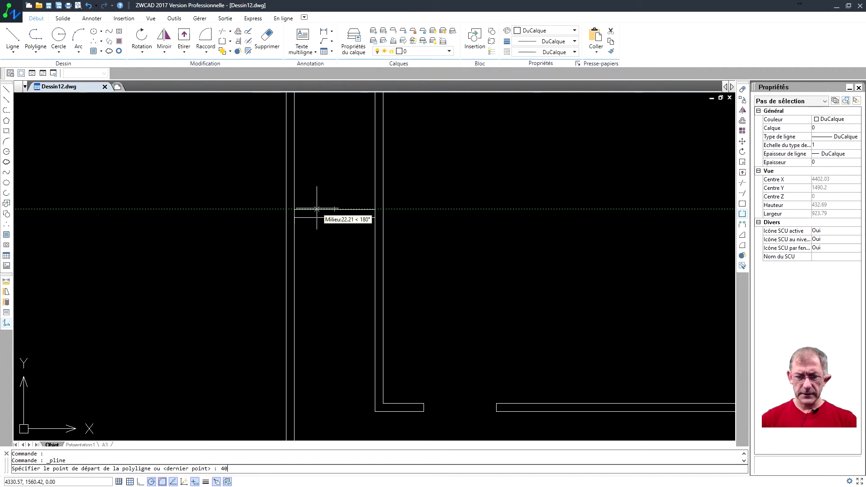
pyautogui.write('40')
pyautogui.press('Return')
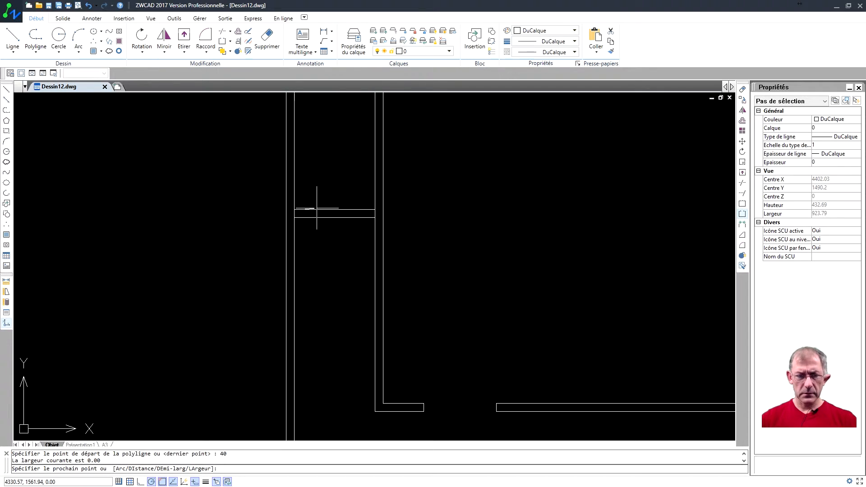
pyautogui.click(302, 217)
pyautogui.press('Return')
# Draw a second short polyline across the corridor partition, 40 right of the midpoint of its face
pyautogui.rightClick(344, 192)
pyautogui.click(361, 199)
pyautogui.write('40')
pyautogui.press('Return')
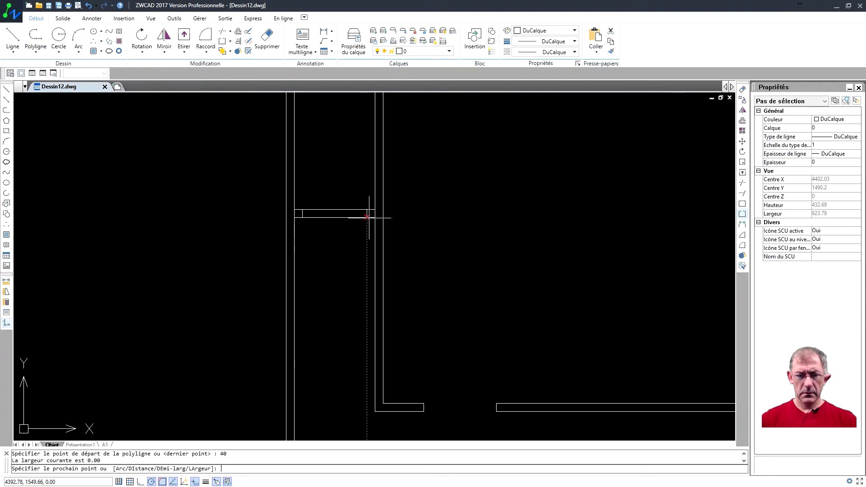
pyautogui.click(366, 210)
pyautogui.press('Return')
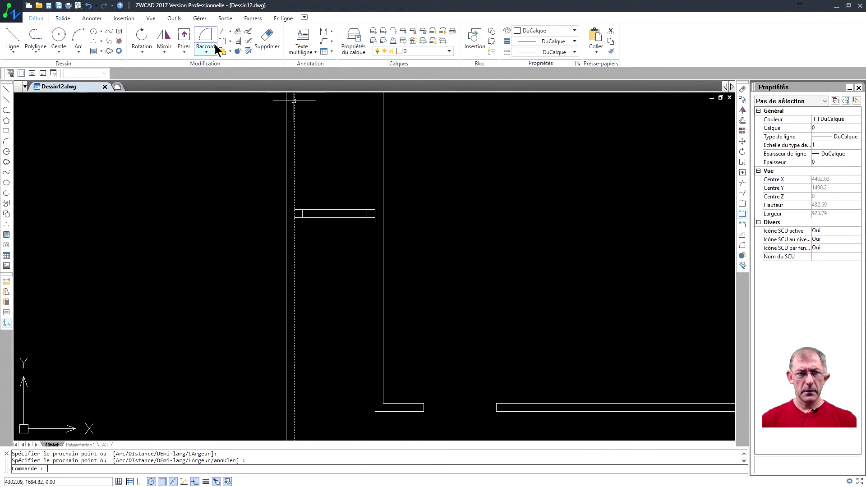
# Trim both faces of the corridor partition between the two marks to clear the door opening
pyautogui.click(223, 31)
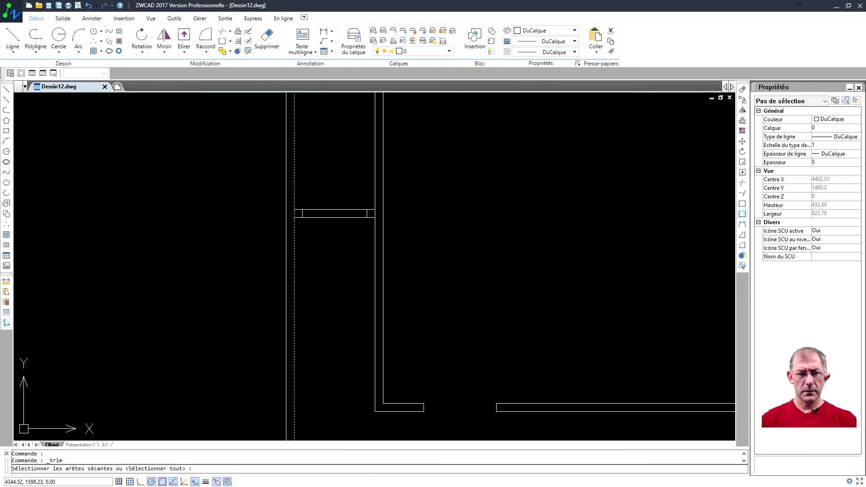
pyautogui.press('Return')
pyautogui.click(337, 245)
pyautogui.click(327, 183)
pyautogui.scroll(-3, 330, 174)
pyautogui.moveTo(330, 174); pyautogui.dragTo(368, 174, button='middle')
pyautogui.press('Return')
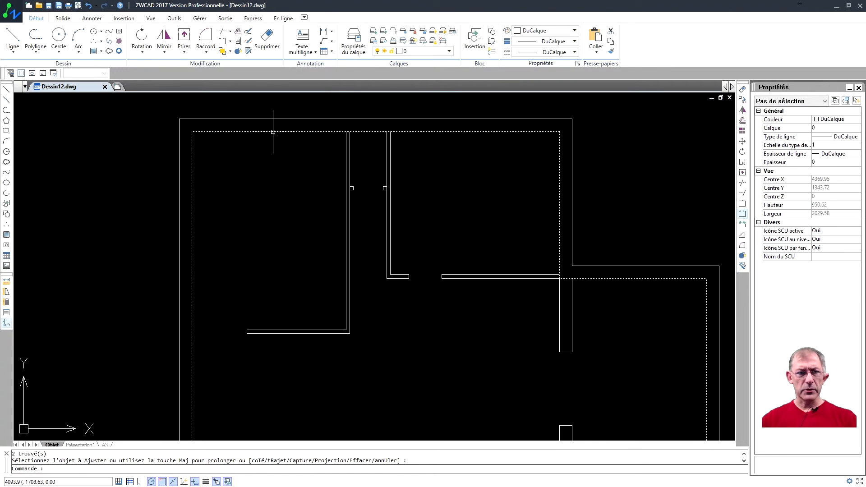
# Open the tool palettes and display the Ouvertures palette with the door and window blocks
pyautogui.click(175, 19)
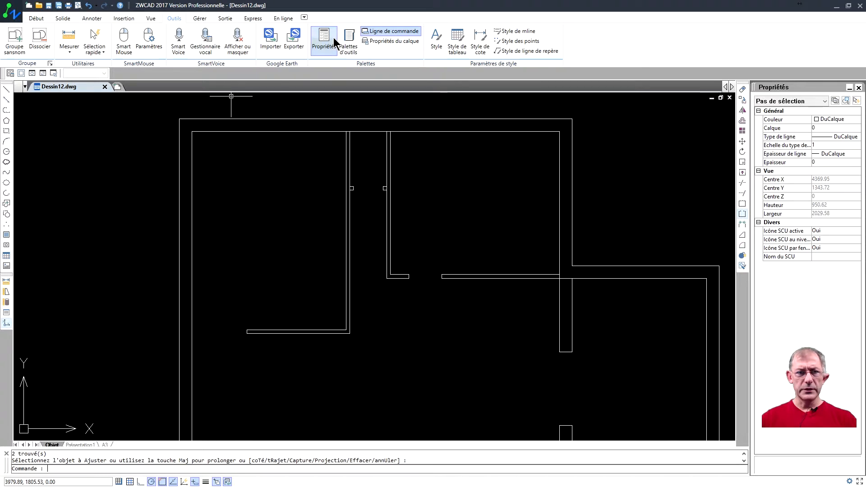
pyautogui.click(348, 45)
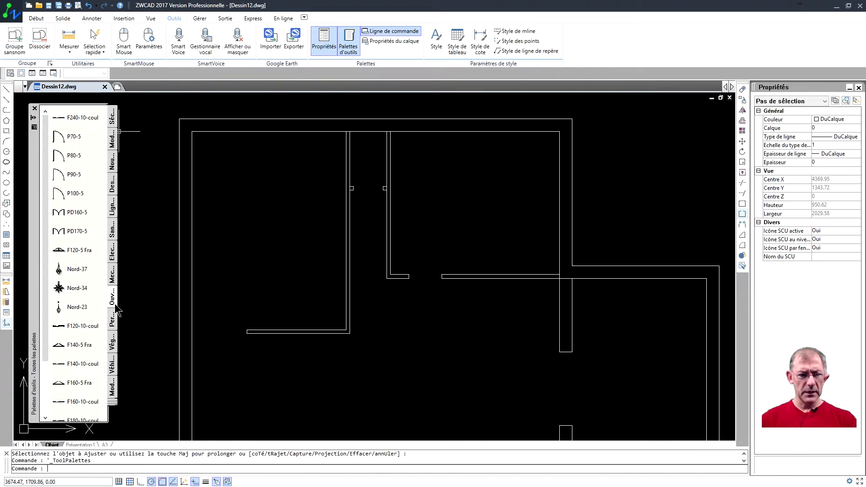
pyautogui.click(114, 282)
pyautogui.click(115, 260)
pyautogui.click(114, 231)
pyautogui.click(114, 209)
pyautogui.click(111, 183)
pyautogui.click(114, 229)
pyautogui.click(114, 250)
pyautogui.click(114, 299)
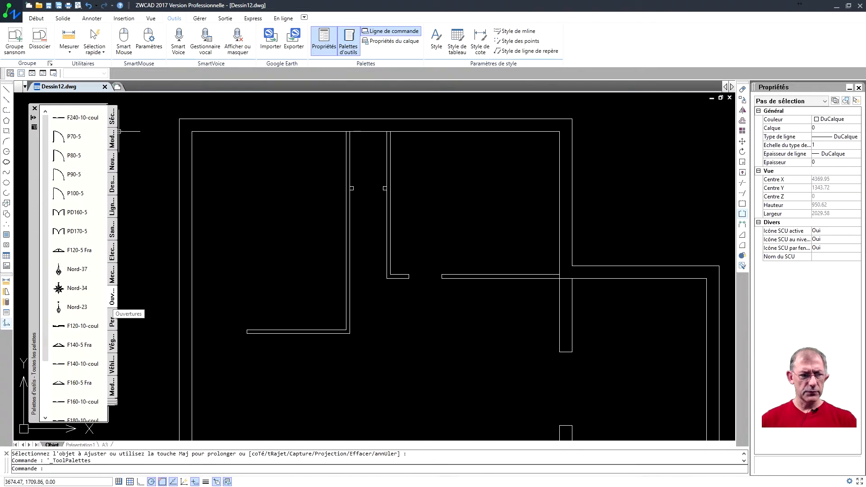
# Insert the P80-5 door block in the horizontal corridor partition's opening, anchored at the lower corner of its left jamb
pyautogui.moveTo(314, 260); pyautogui.dragTo(298, 244, button='middle')
pyautogui.moveTo(405, 288)
pyautogui.mouseDown(button='middle')
pyautogui.moveTo(408, 217)
pyautogui.moveTo(411, 226)
pyautogui.mouseUp(button='middle')
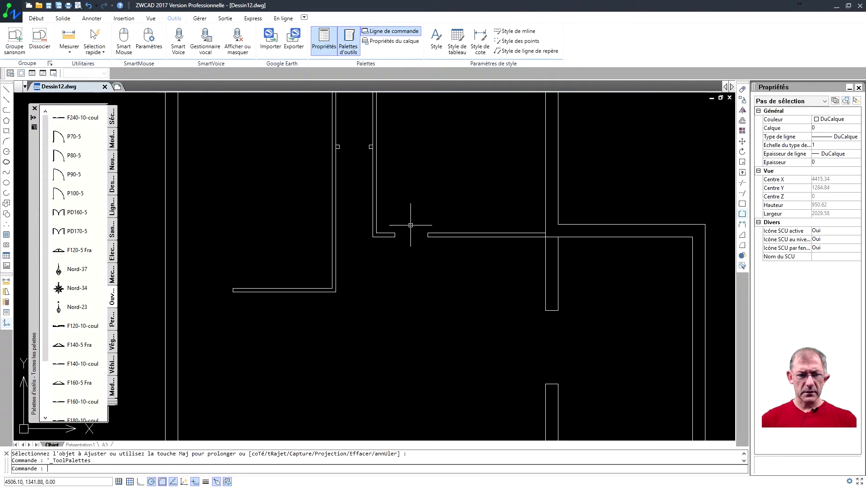
pyautogui.click(64, 158)
pyautogui.scroll(1, 404, 231)
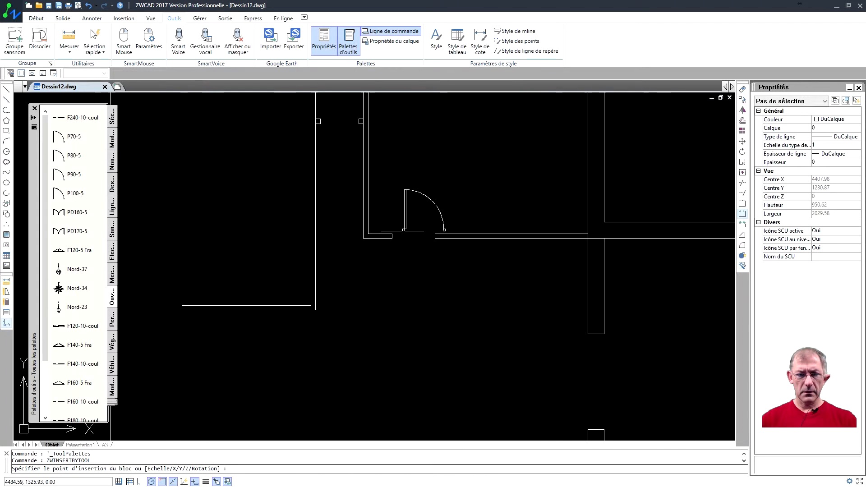
pyautogui.scroll(3, 392, 235)
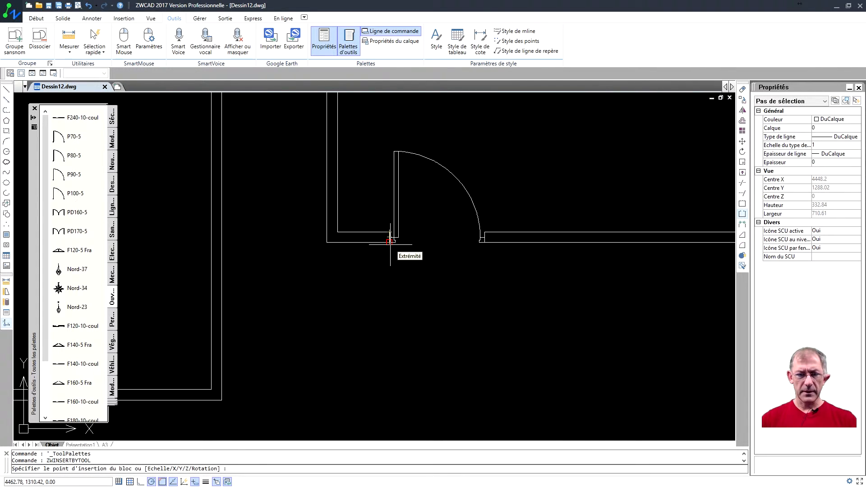
pyautogui.click(390, 242)
pyautogui.scroll(-1, 415, 290)
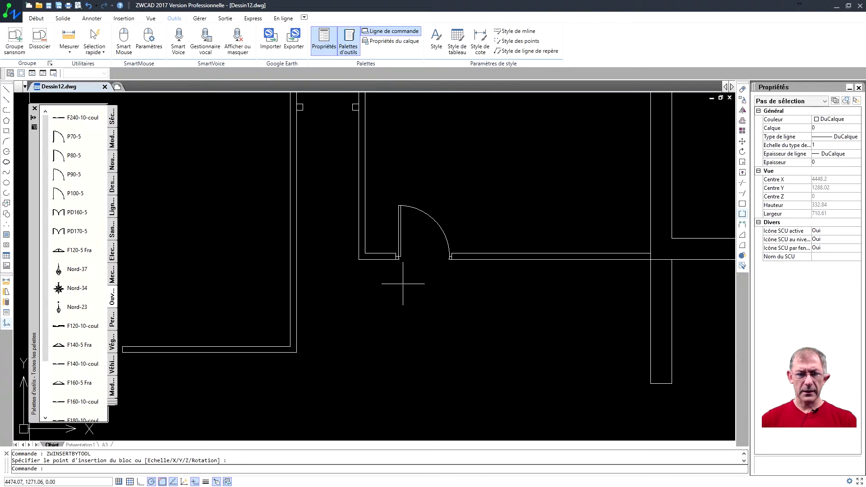
# Insert the P70-5 door block in the opening between the two vertical partitions, anchored at the lower corner of the left stub
pyautogui.scroll(-1, 347, 182)
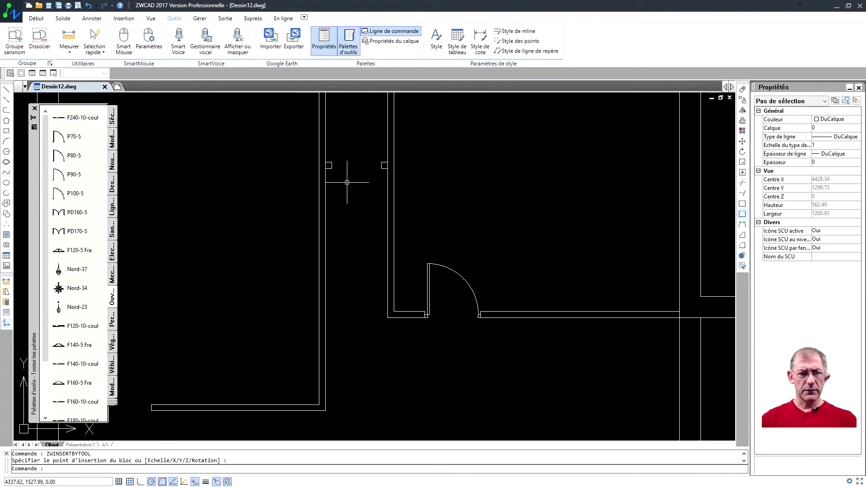
pyautogui.click(72, 141)
pyautogui.scroll(2, 332, 174)
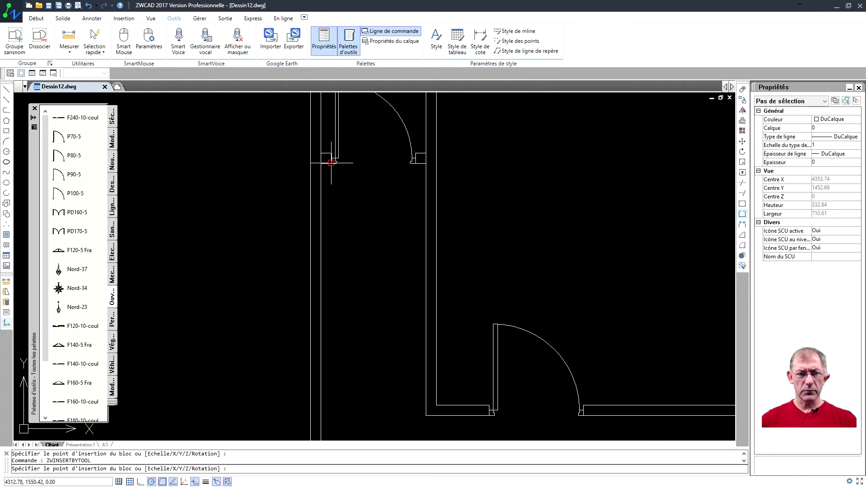
pyautogui.click(332, 163)
pyautogui.scroll(-2, 361, 180)
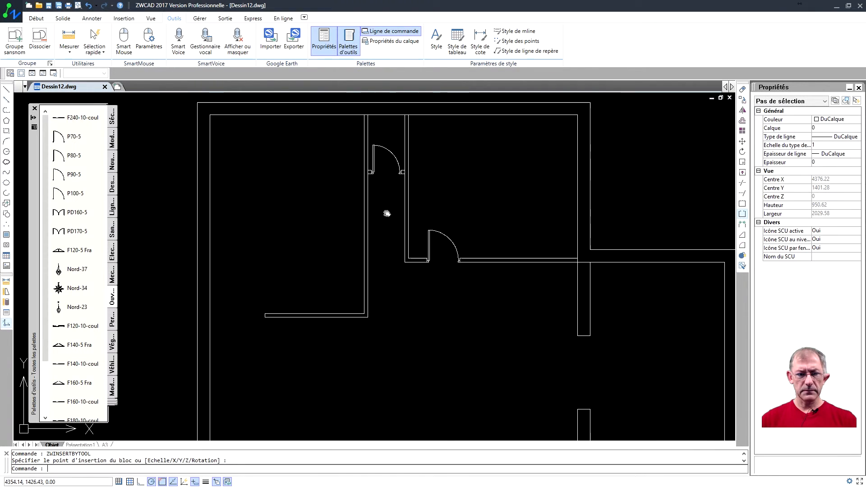
# Insert an F120-5 Fra window block on the lower wall's inner face, 200 from the inner left corner
pyautogui.scroll(-1, 378, 190)
pyautogui.moveTo(376, 239); pyautogui.dragTo(354, 231, button='middle')
pyautogui.moveTo(348, 263); pyautogui.dragTo(349, 275, button='middle')
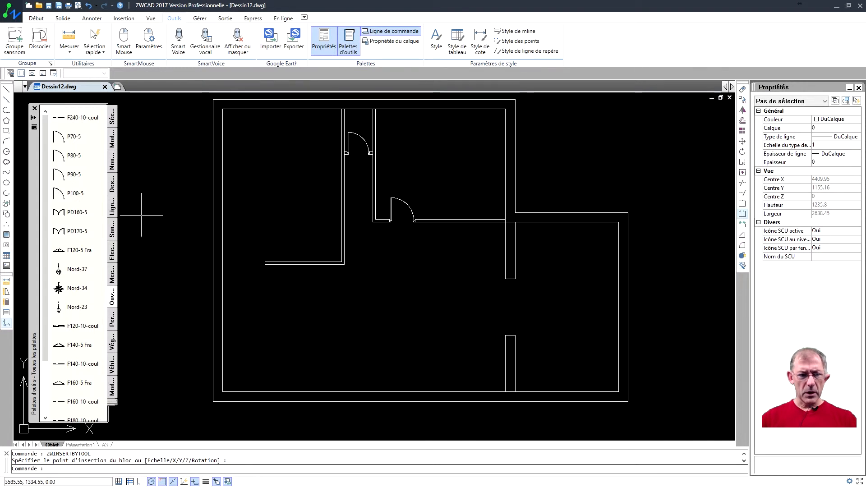
pyautogui.click(62, 251)
pyautogui.scroll(6, 282, 312)
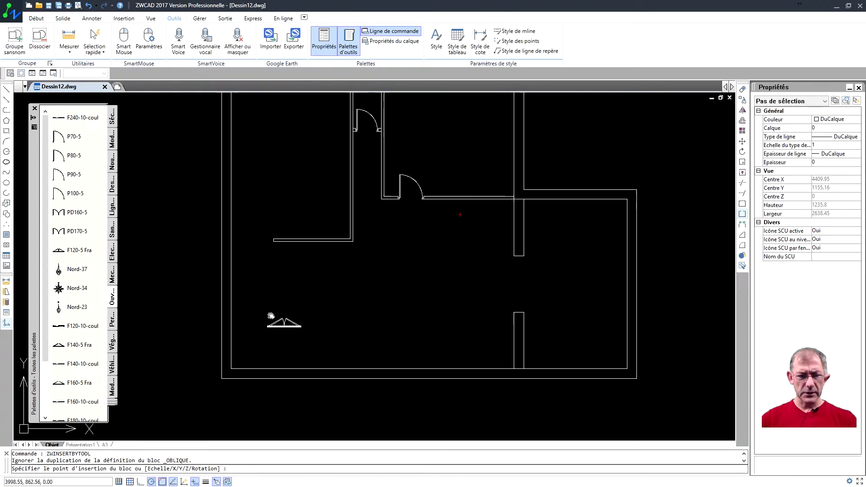
pyautogui.scroll(-3, 287, 289)
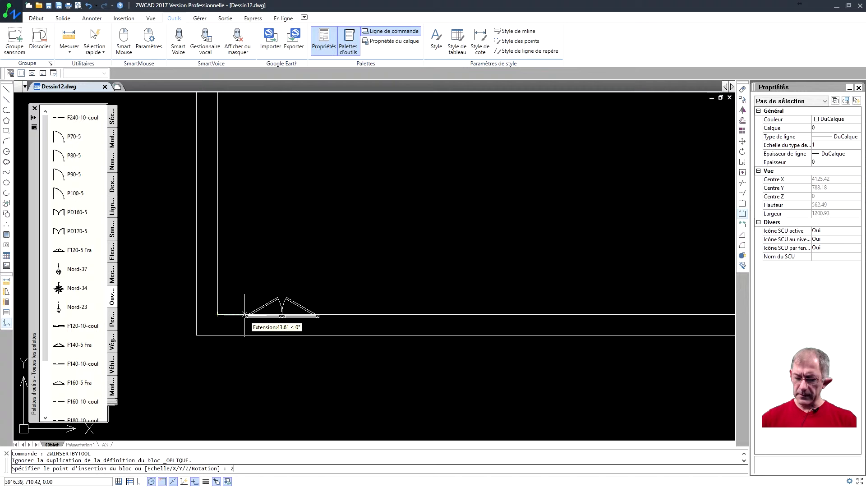
pyautogui.write('0')
pyautogui.press('Return')
pyautogui.scroll(-1, 587, 208)
pyautogui.scroll(-1, 519, 235)
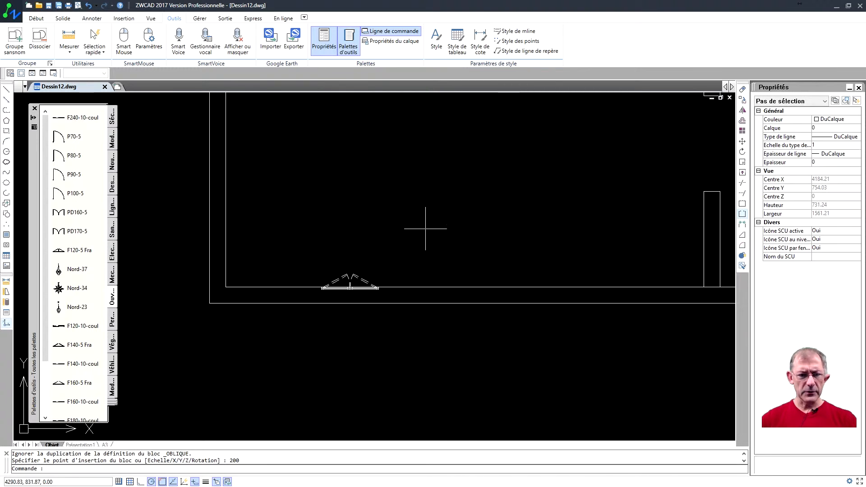
# Insert another F120-5 Fra window block on the lower wall's inner face, 300 right of the first window's right end
pyautogui.click(63, 252)
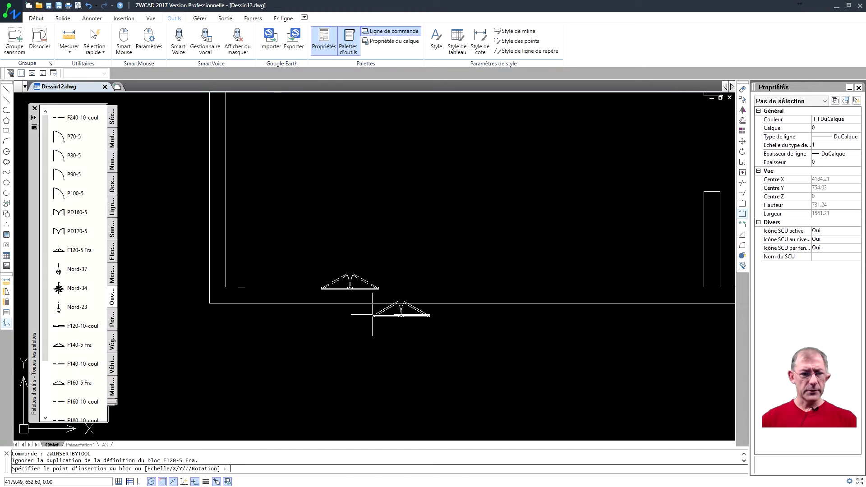
pyautogui.scroll(3, 387, 282)
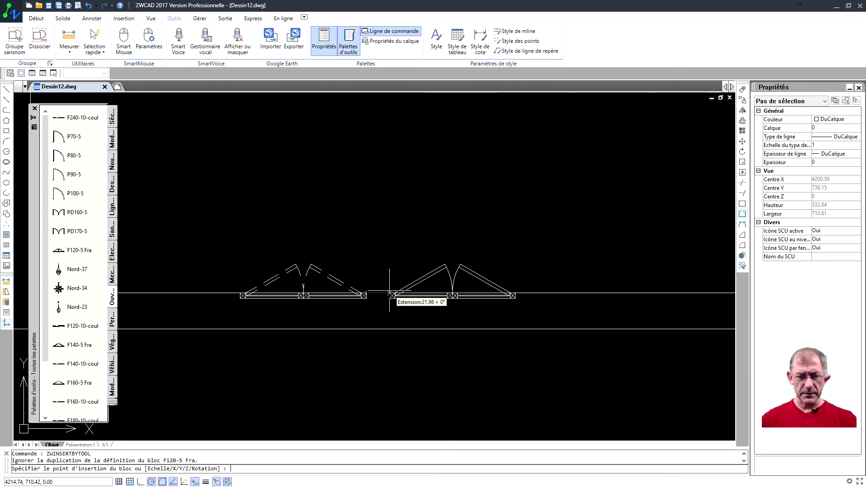
pyautogui.write('300')
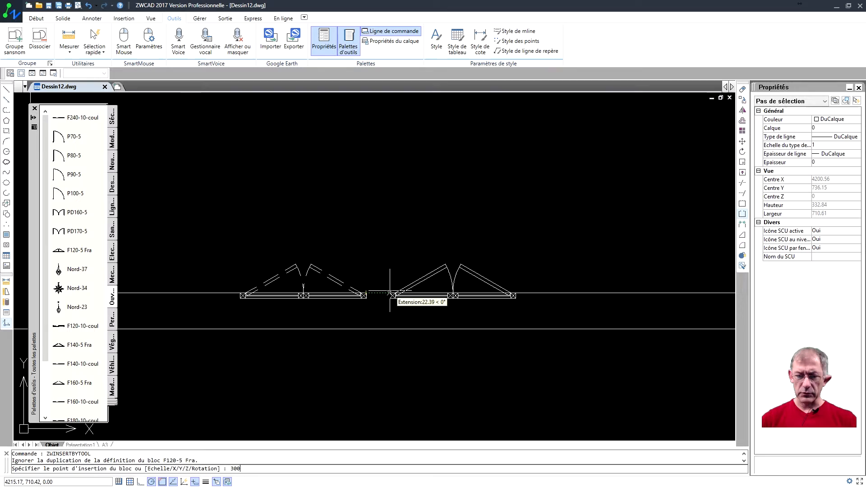
pyautogui.press('Return')
pyautogui.scroll(-3, 447, 289)
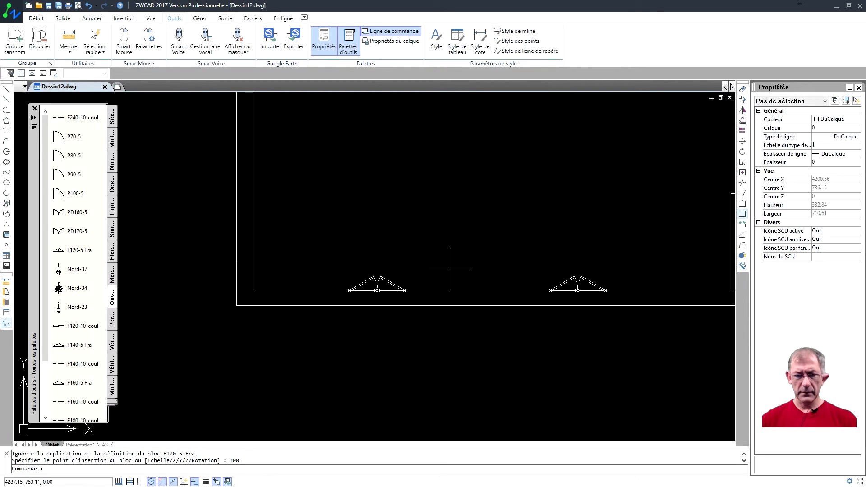
# Draw a polyline across the lower outer wall, from the first window's left end straight down to the outer face
pyautogui.click(37, 18)
pyautogui.click(35, 39)
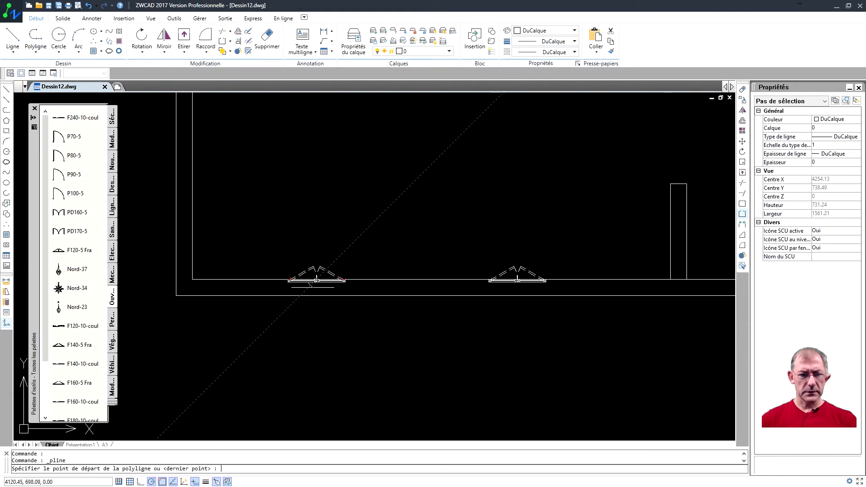
pyautogui.scroll(2, 310, 294)
pyautogui.click(273, 269)
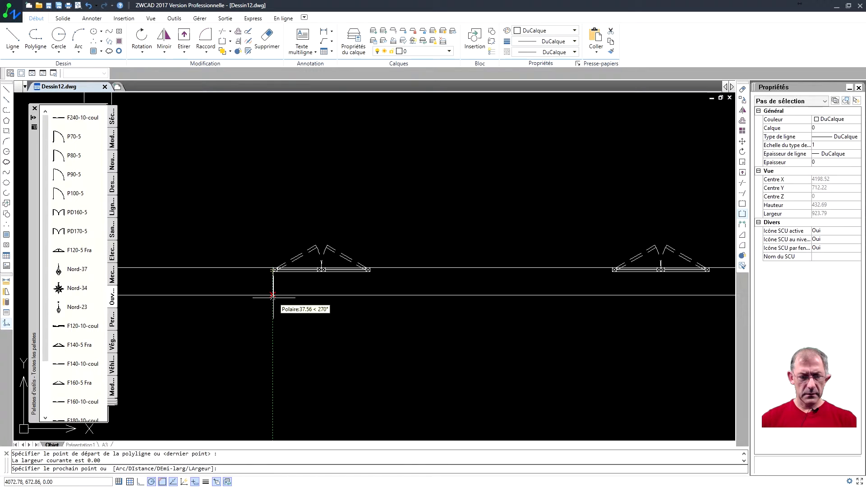
pyautogui.click(273, 295)
pyautogui.press('Return')
# Draw a polyline across the lower outer wall from the first window's right end to the outer face
pyautogui.rightClick(349, 327)
pyautogui.click(382, 133)
pyautogui.click(370, 269)
pyautogui.click(369, 295)
pyautogui.press('Return')
# Draw a polyline across the lower outer wall from the second window's left end to the outer face
pyautogui.moveTo(462, 336); pyautogui.dragTo(278, 349, button='middle')
pyautogui.rightClick(345, 349)
pyautogui.click(360, 143)
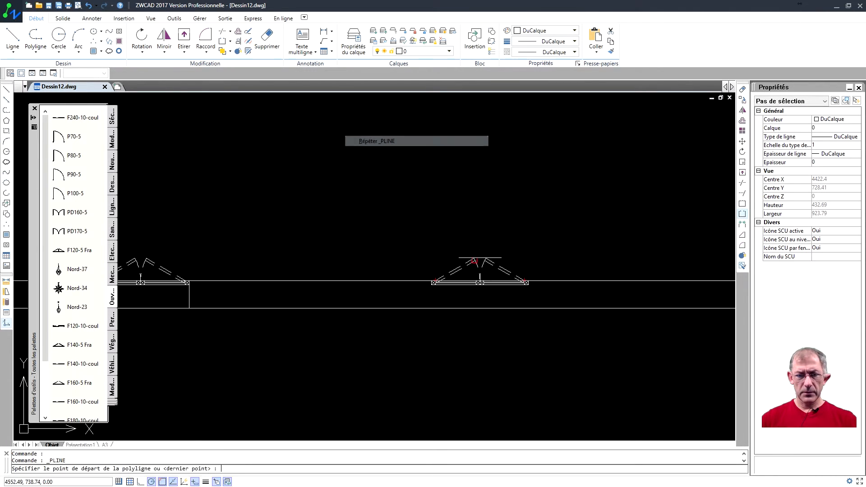
pyautogui.click(432, 282)
pyautogui.click(431, 308)
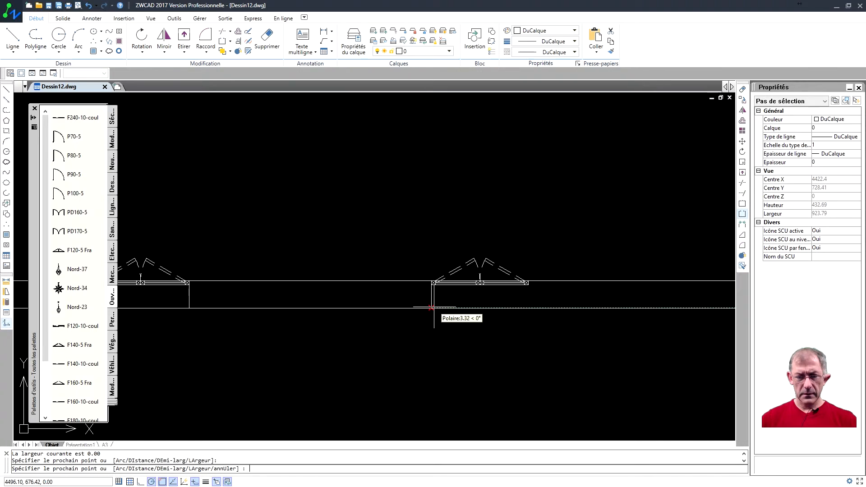
pyautogui.press('Return')
# Draw a polyline across the lower outer wall from the second window's right end to the outer face
pyautogui.rightClick(520, 302)
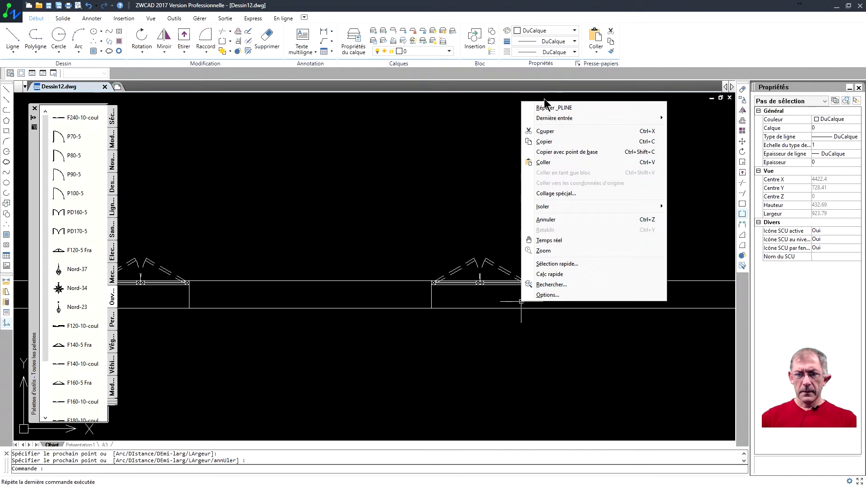
pyautogui.click(546, 107)
pyautogui.click(526, 282)
pyautogui.click(527, 308)
pyautogui.scroll(-2, 515, 343)
pyautogui.press('Return')
pyautogui.scroll(-3, 517, 345)
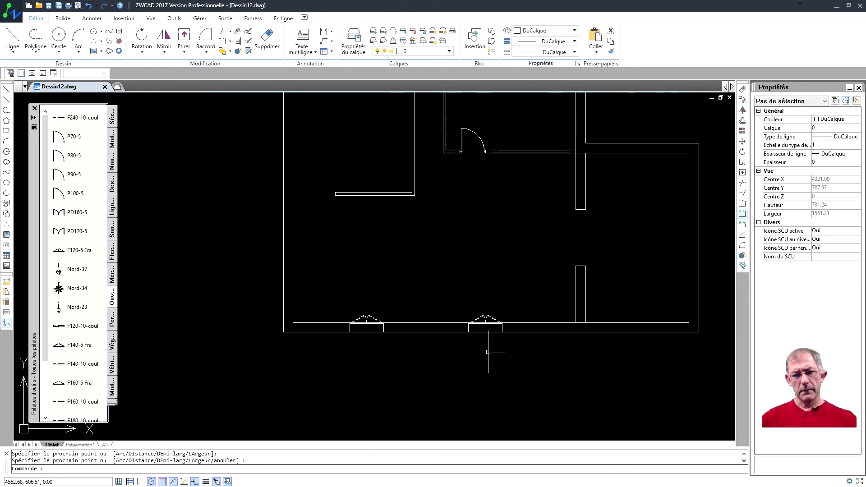
pyautogui.scroll(-2, 441, 357)
pyautogui.scroll(2, 429, 323)
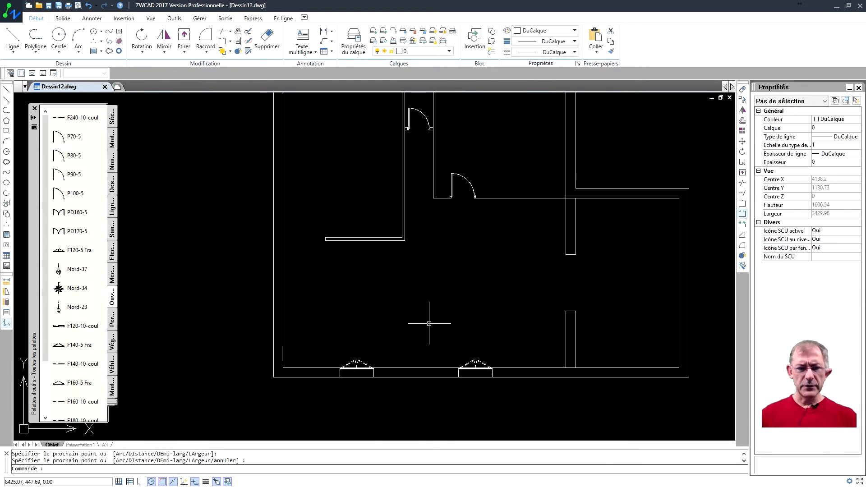
pyautogui.scroll(-2, 413, 325)
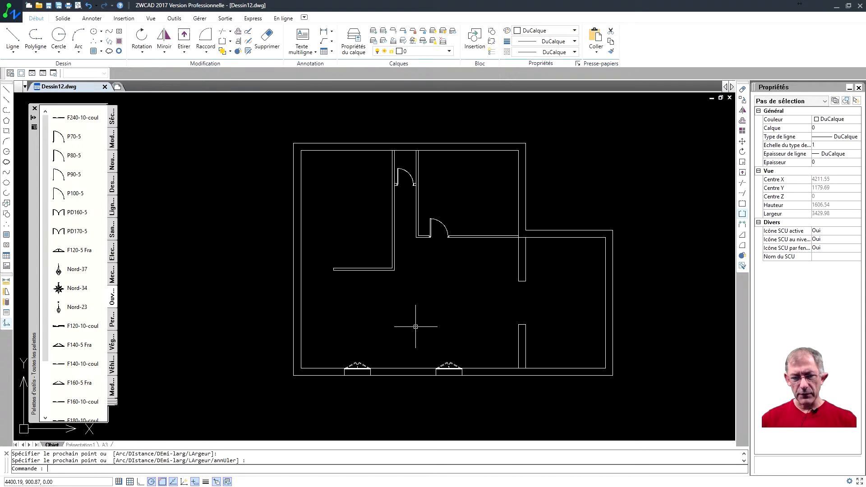
pyautogui.moveTo(420, 325); pyautogui.dragTo(402, 320, button='middle')
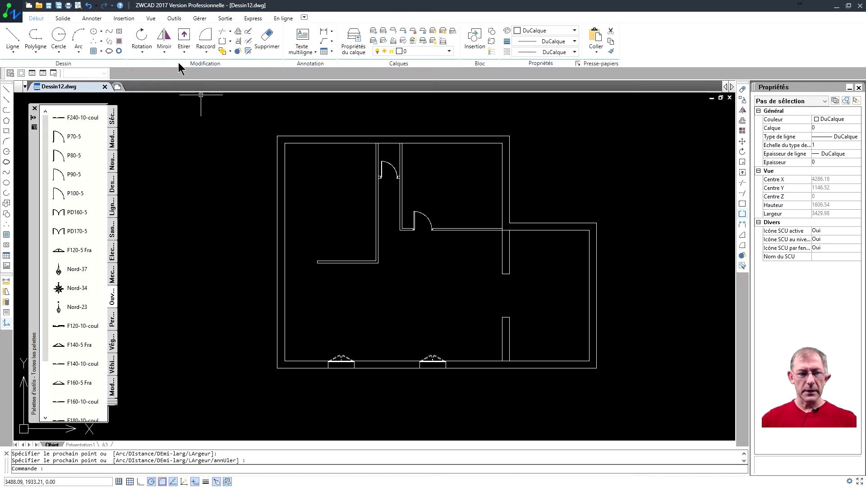
pyautogui.scroll(3, 340, 343)
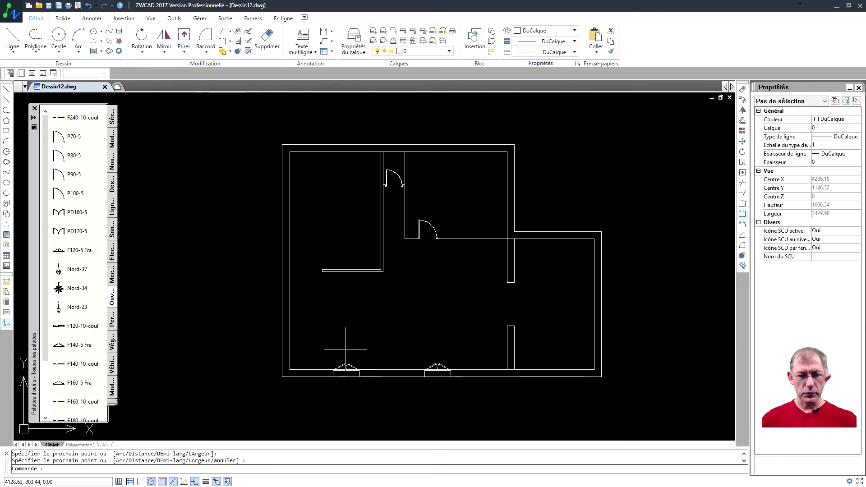
pyautogui.scroll(-3, 361, 334)
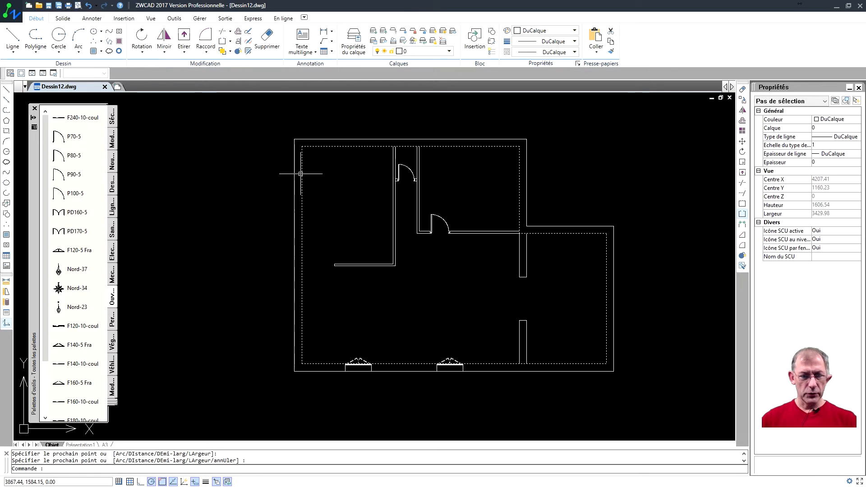
# Copy the lower wall's left window block from its insertion point to an empty spot outside the left outer wall
pyautogui.scroll(3, 378, 345)
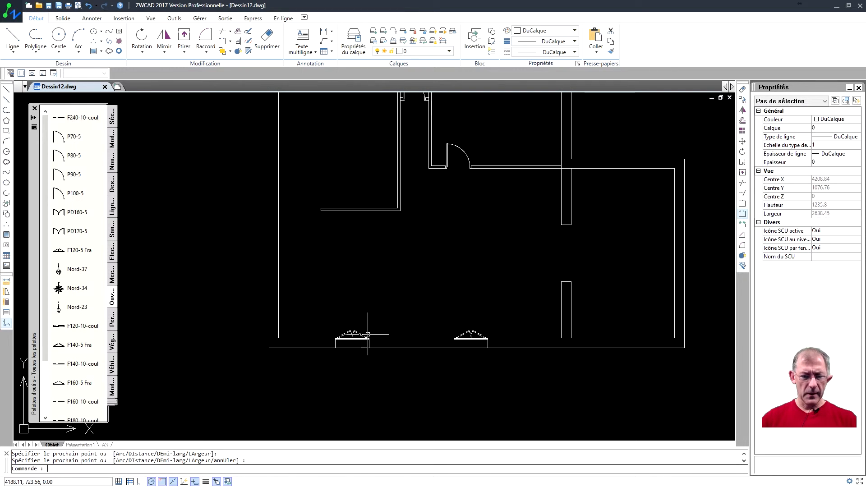
pyautogui.click(358, 333)
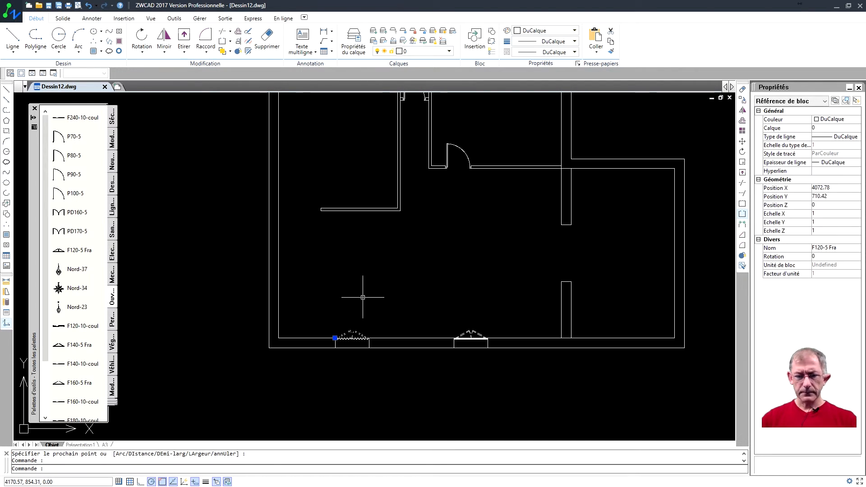
pyautogui.rightClick(363, 297)
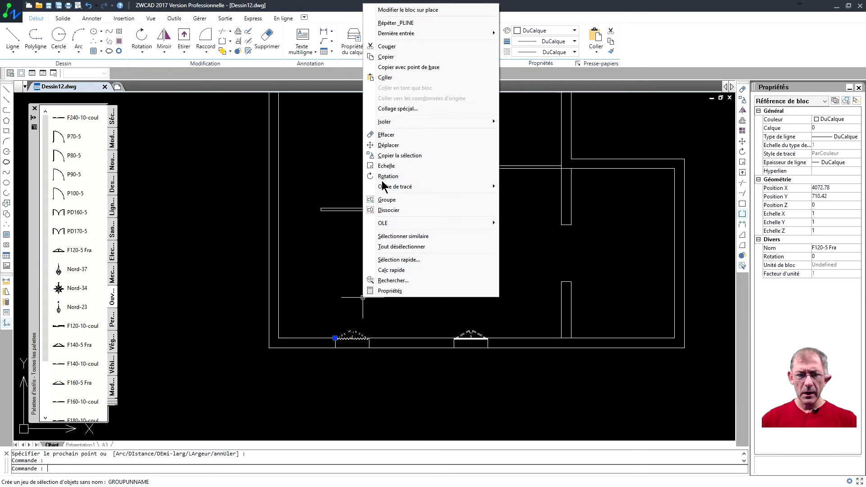
pyautogui.click(392, 156)
pyautogui.click(334, 338)
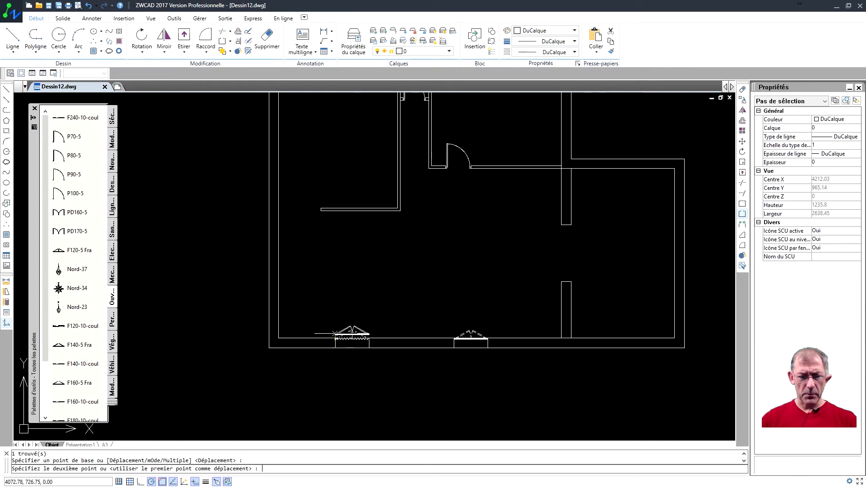
pyautogui.scroll(-2, 381, 344)
pyautogui.click(278, 218)
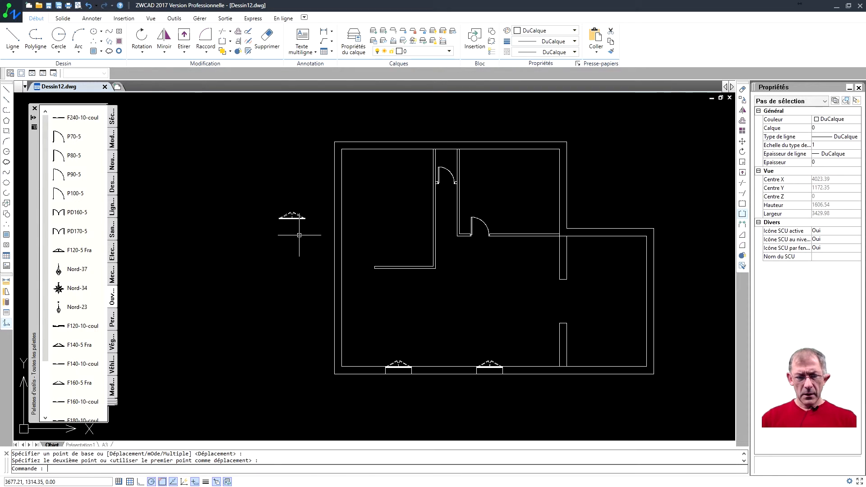
# Rotate the copied F120-5 Fra window block outside the left wall to 270° about its insertion point
pyautogui.scroll(2, 290, 242)
pyautogui.moveTo(290, 242); pyautogui.dragTo(314, 261, button='middle')
pyautogui.moveTo(337, 259); pyautogui.dragTo(275, 214)
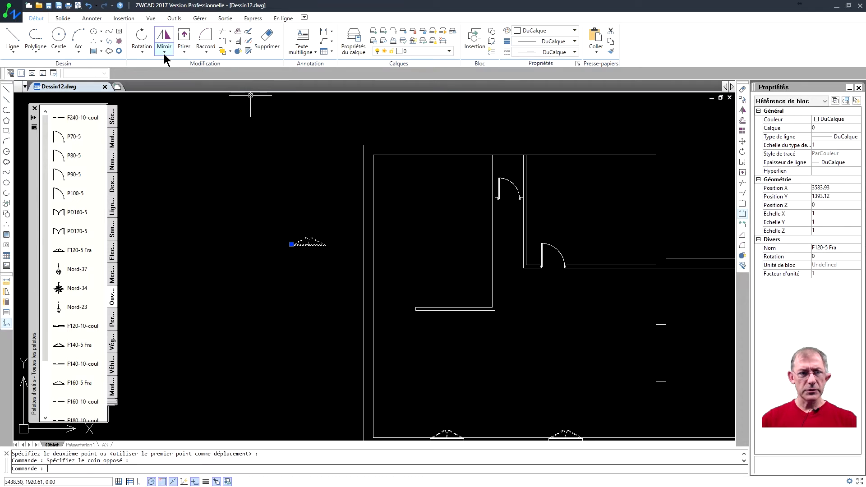
pyautogui.click(142, 52)
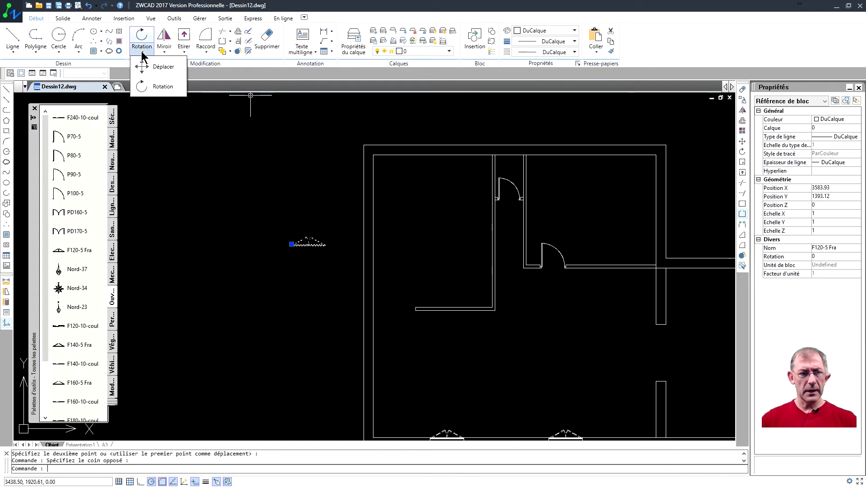
pyautogui.click(155, 88)
pyautogui.scroll(2, 294, 246)
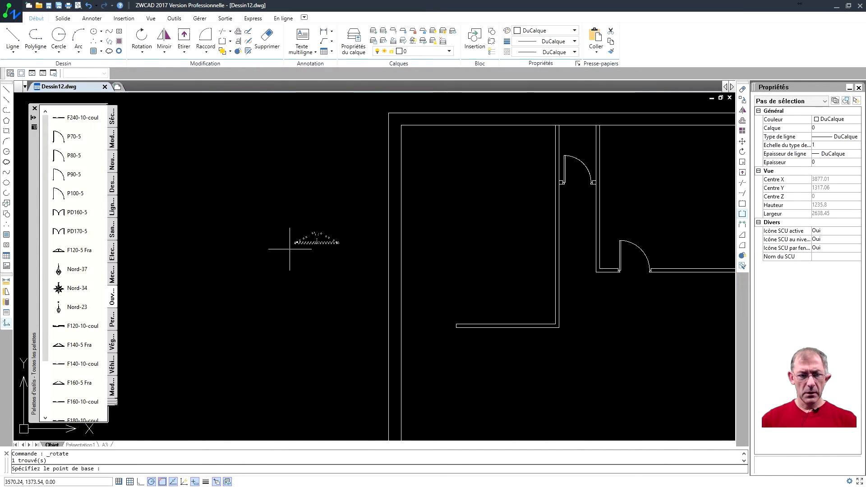
pyautogui.click(296, 244)
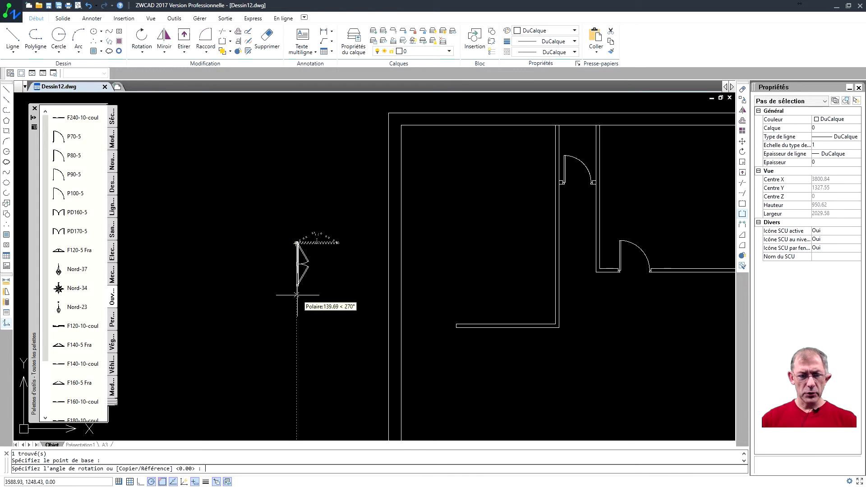
pyautogui.click(295, 322)
pyautogui.moveTo(280, 303); pyautogui.dragTo(292, 284, button='middle')
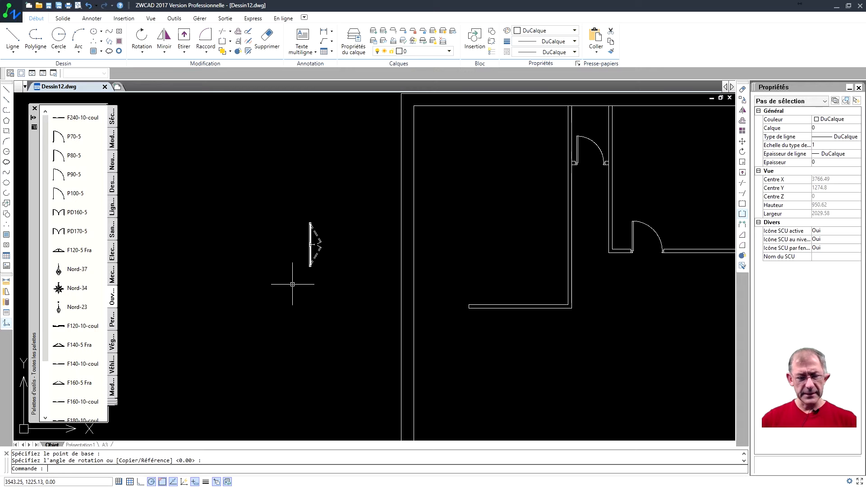
# Move the rotated window by its insertion point onto the left outer wall's inner face, 250 below the upper inner corner
pyautogui.click(293, 203)
pyautogui.click(344, 301)
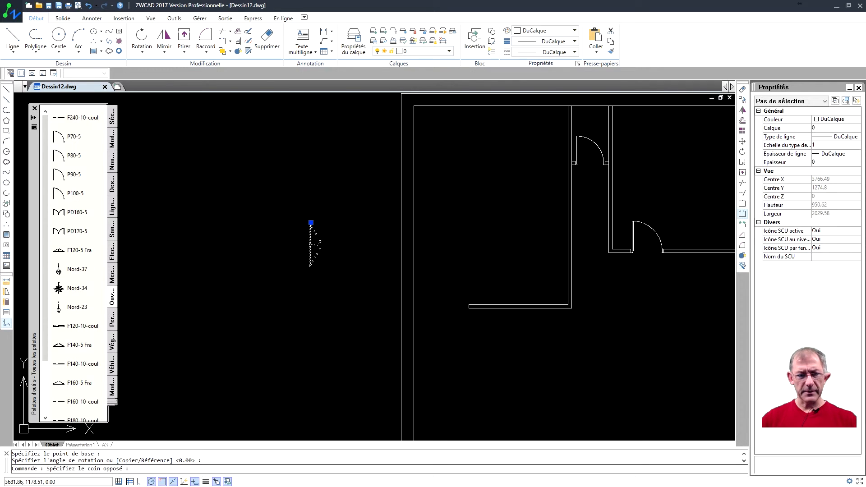
pyautogui.write('d')
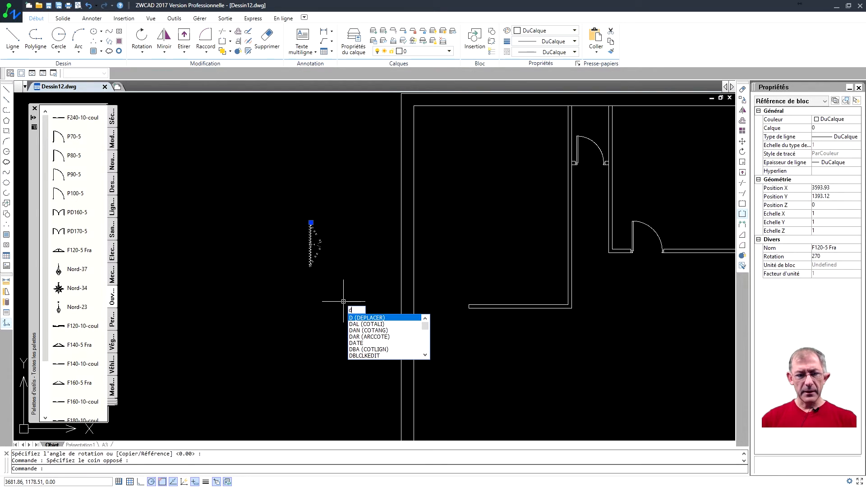
pyautogui.click(366, 318)
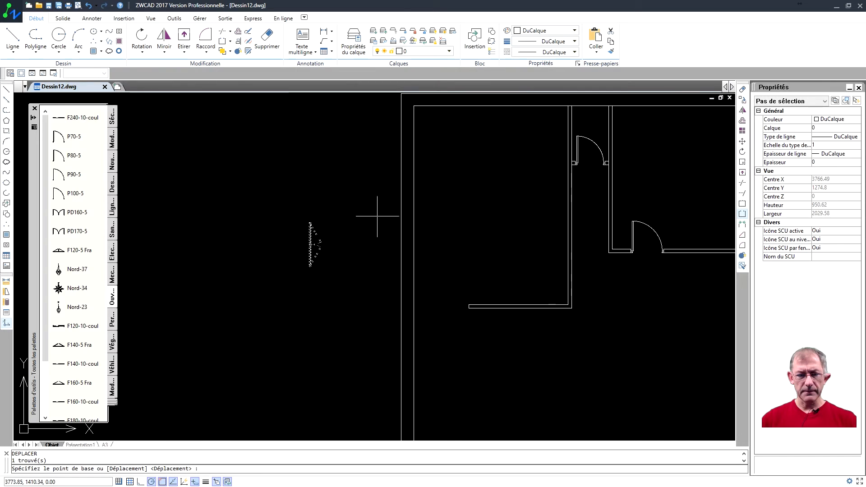
pyautogui.scroll(3, 312, 221)
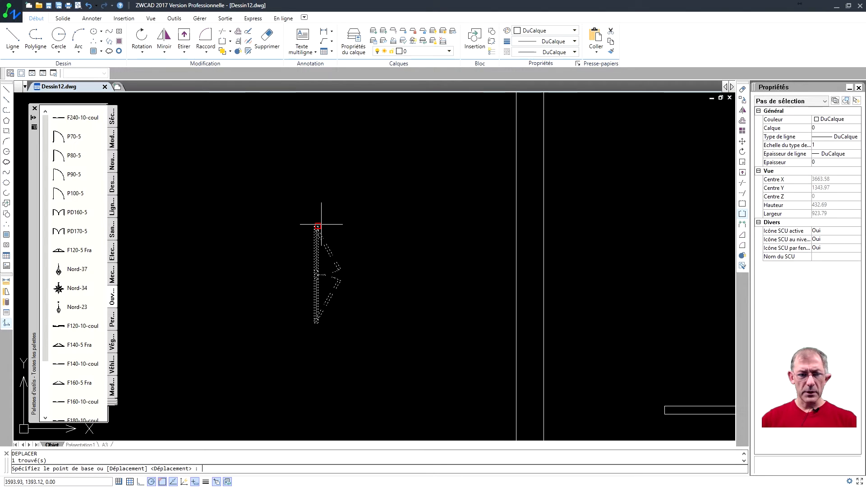
pyautogui.click(318, 226)
pyautogui.scroll(-3, 357, 223)
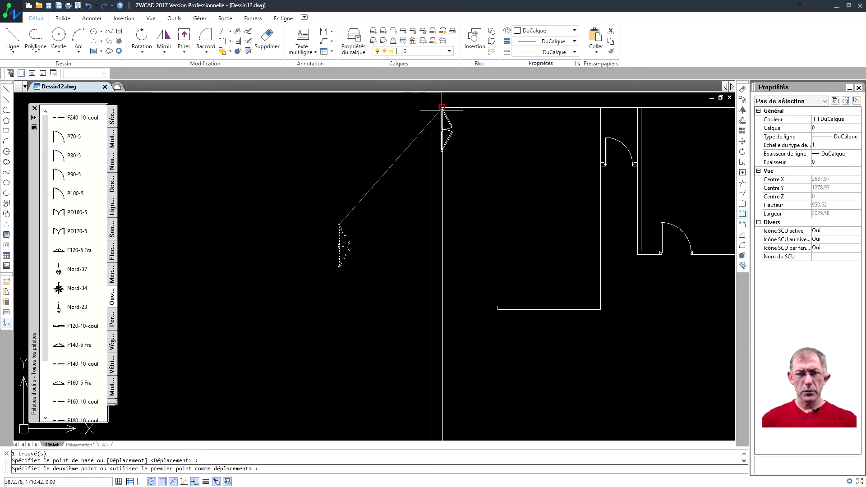
pyautogui.write('250')
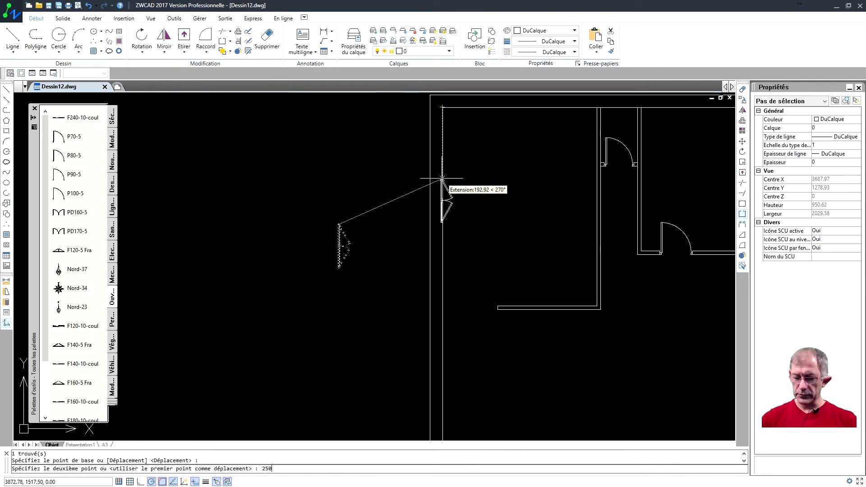
pyautogui.press('Return')
# Draw a line across the left outer wall from the window's upper end to the outer face
pyautogui.click(12, 39)
pyautogui.scroll(3, 451, 199)
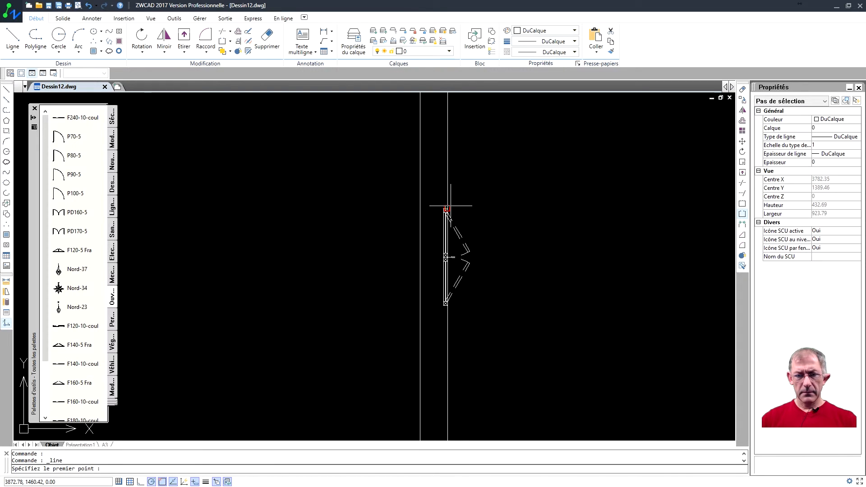
pyautogui.scroll(2, 447, 209)
pyautogui.click(444, 211)
pyautogui.click(383, 212)
pyautogui.press('Return')
# Draw a line across the left outer wall from the window's lower end to the outer face
pyautogui.scroll(-3, 405, 251)
pyautogui.rightClick(405, 212)
pyautogui.click(425, 220)
pyautogui.scroll(2, 421, 279)
pyautogui.click(413, 275)
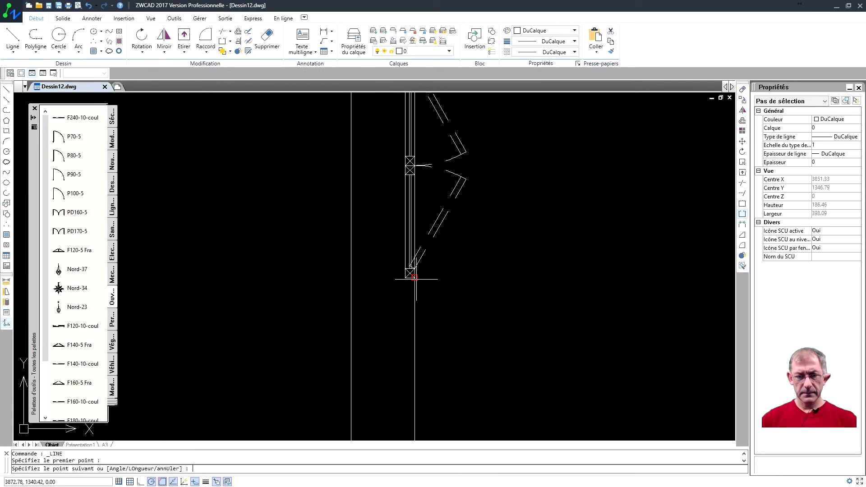
pyautogui.click(350, 279)
pyautogui.scroll(-2, 368, 298)
pyautogui.press('Return')
# Copy the lower wall's right window by its frame midpoint to the upper wall's inner face, midway between the right partition and the right inner corner
pyautogui.scroll(-3, 397, 252)
pyautogui.moveTo(404, 235); pyautogui.dragTo(350, 245, button='middle')
pyautogui.moveTo(410, 290); pyautogui.dragTo(389, 302, button='middle')
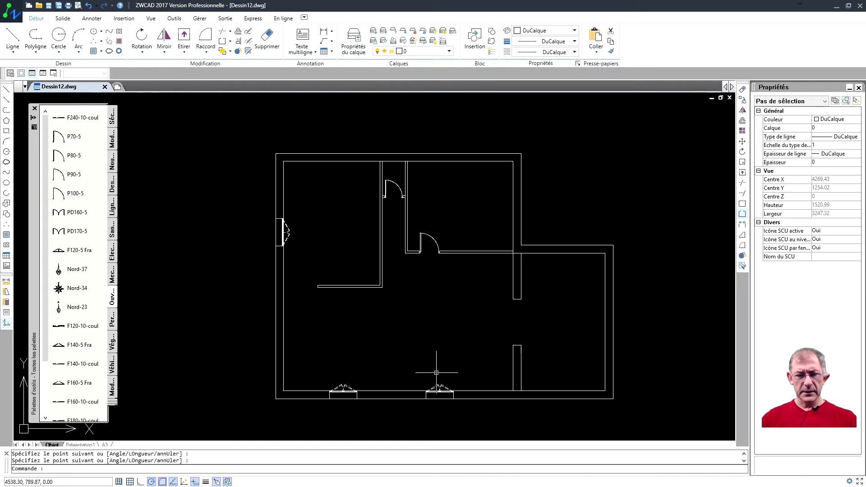
pyautogui.moveTo(444, 364); pyautogui.dragTo(429, 350, button='middle')
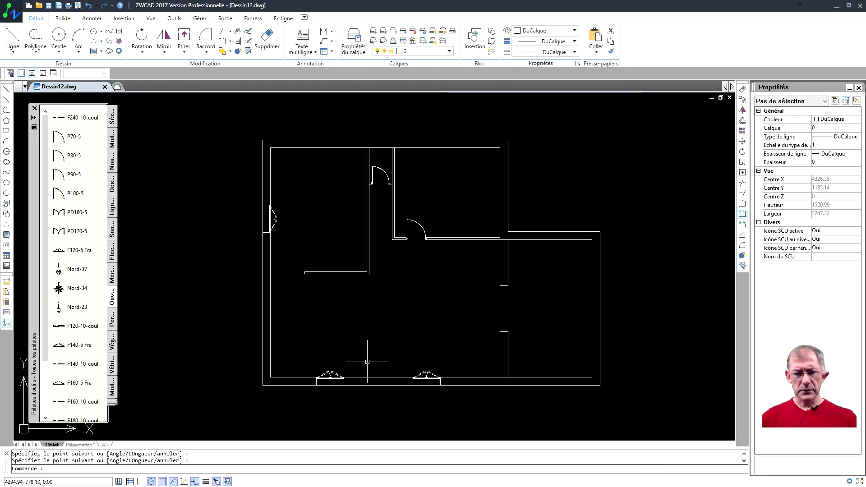
pyautogui.moveTo(433, 344); pyautogui.dragTo(414, 347, button='middle')
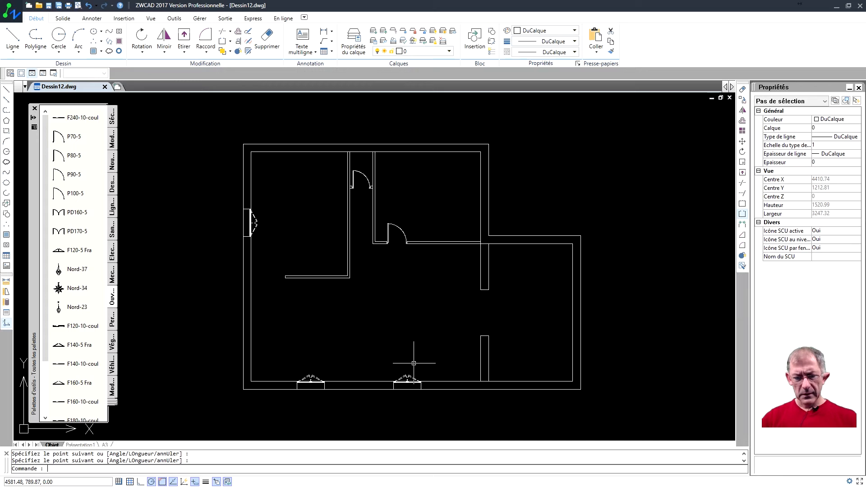
pyautogui.moveTo(402, 304); pyautogui.dragTo(423, 306, button='middle')
pyautogui.click(402, 380)
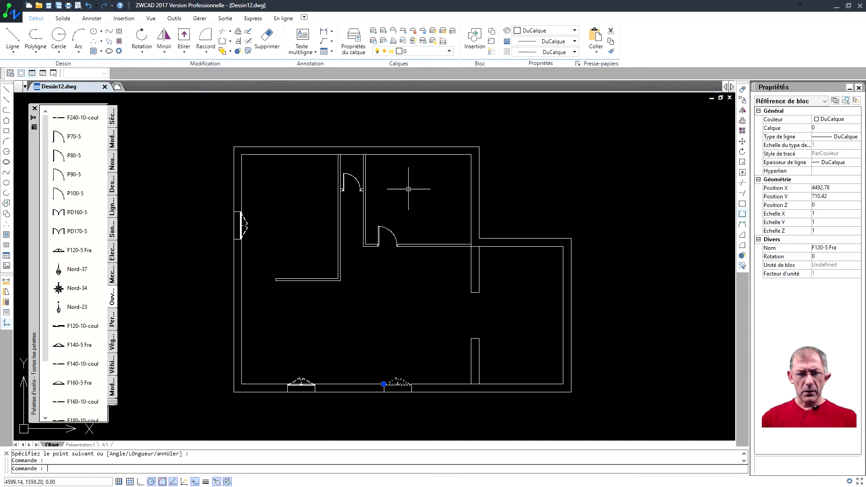
pyautogui.rightClick(394, 320)
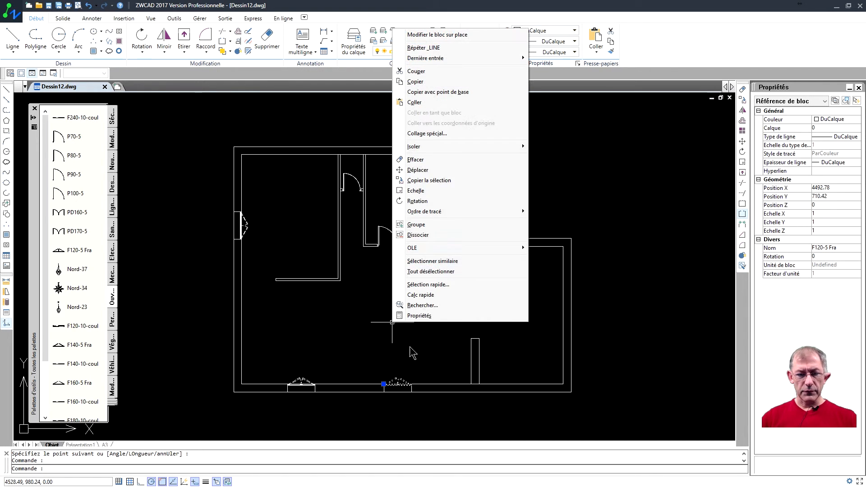
pyautogui.click(418, 181)
pyautogui.scroll(6, 387, 363)
pyautogui.scroll(-5, 396, 380)
pyautogui.scroll(-2, 395, 380)
pyautogui.scroll(7, 395, 380)
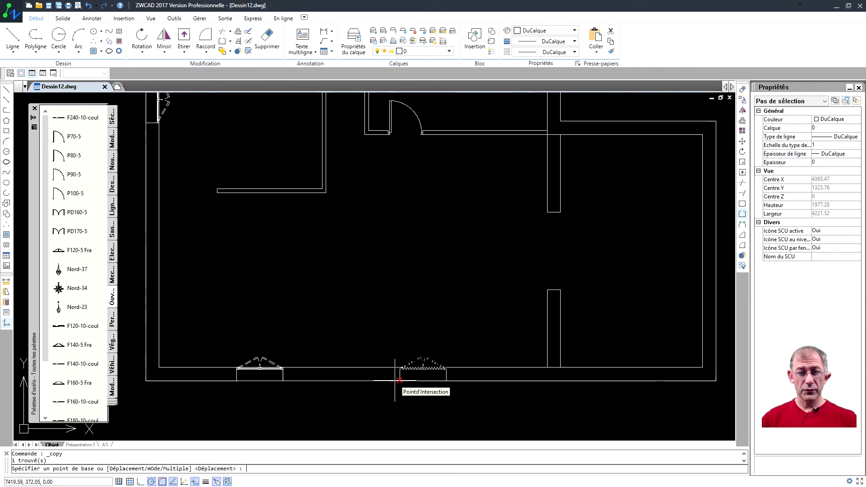
pyautogui.scroll(4, 414, 359)
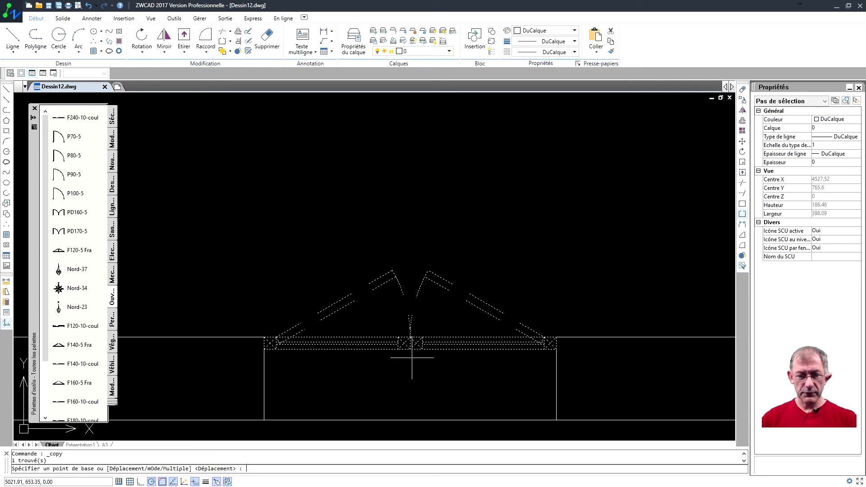
pyautogui.click(409, 350)
pyautogui.scroll(-9, 410, 350)
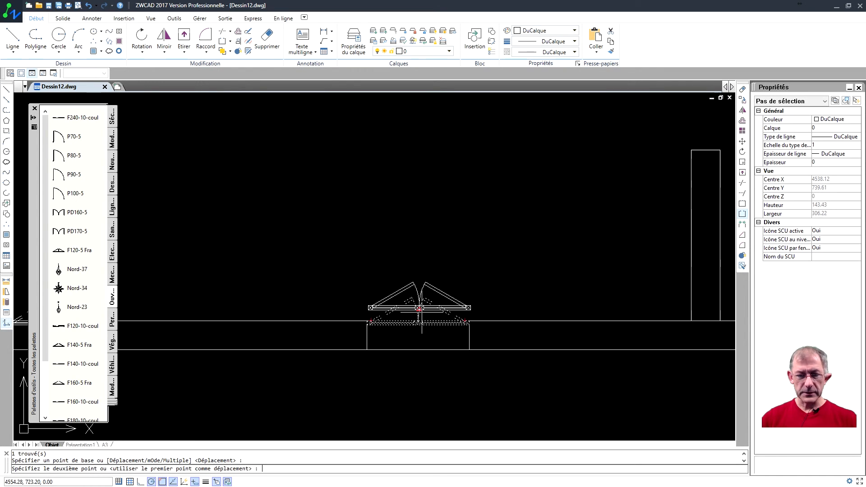
pyautogui.moveTo(428, 205); pyautogui.dragTo(398, 295, button='middle')
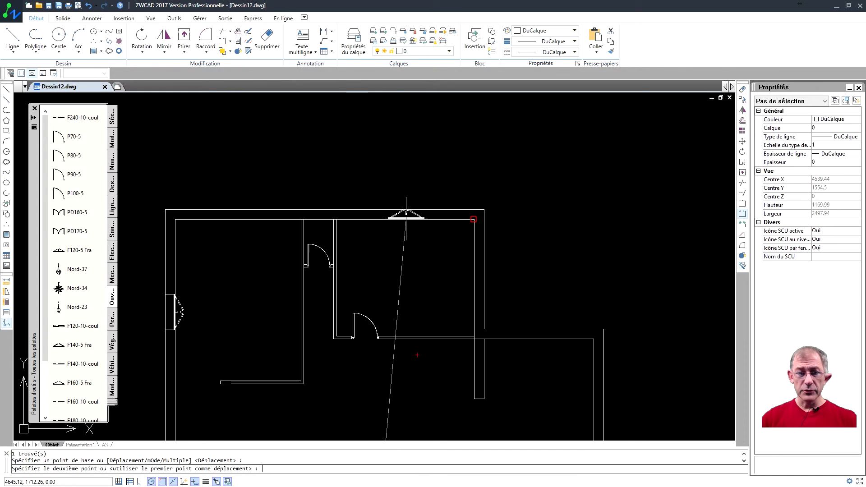
pyautogui.scroll(2, 406, 220)
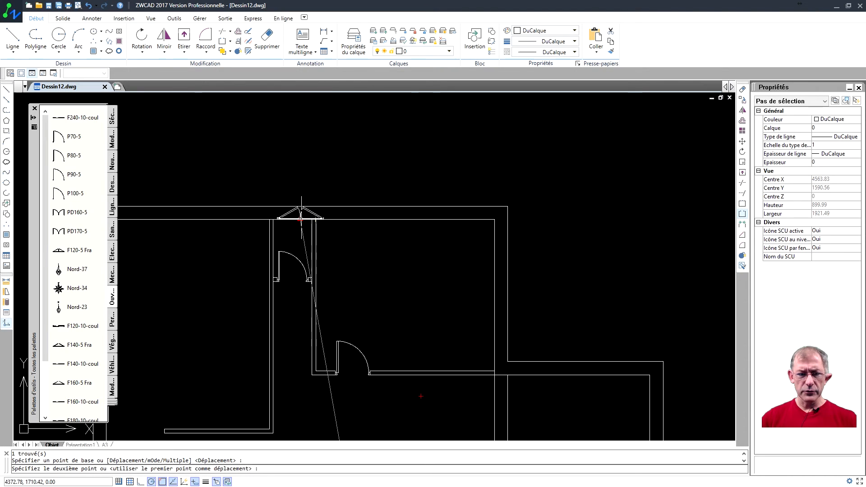
pyautogui.moveTo(396, 248); pyautogui.dragTo(421, 196, button='middle')
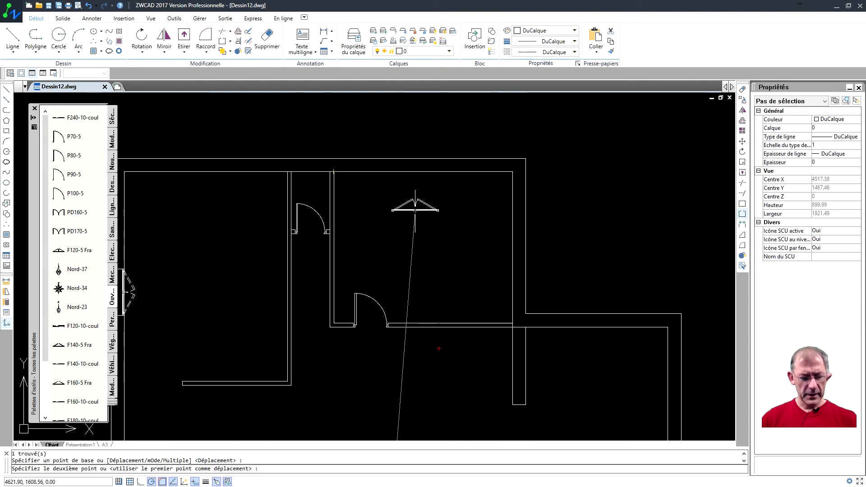
pyautogui.keyDown('shift'); pyautogui.rightClick(416, 213); pyautogui.keyUp('shift')
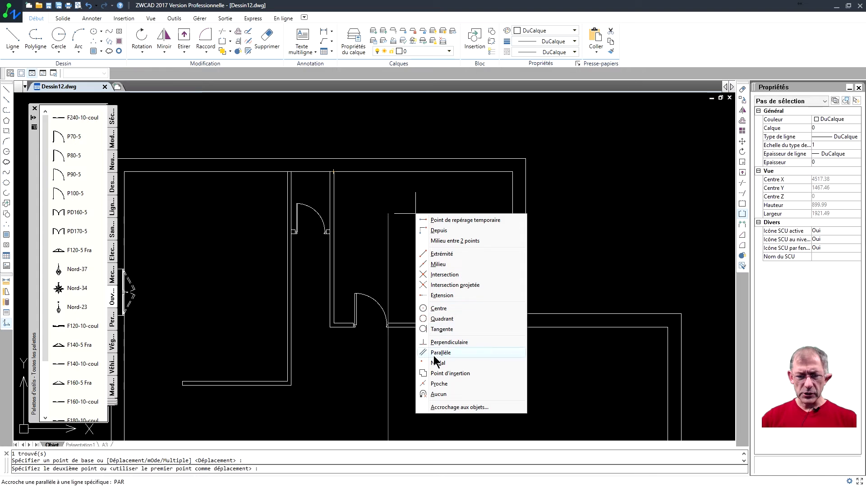
pyautogui.click(440, 241)
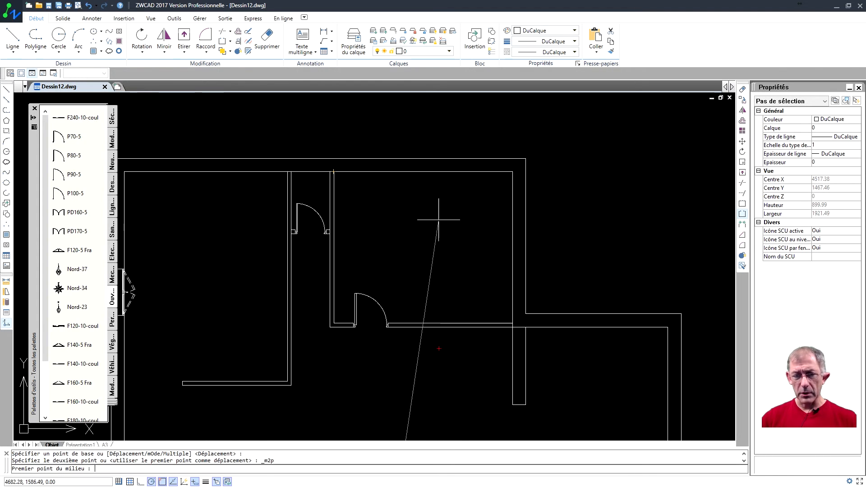
pyautogui.click(334, 172)
pyautogui.click(500, 172)
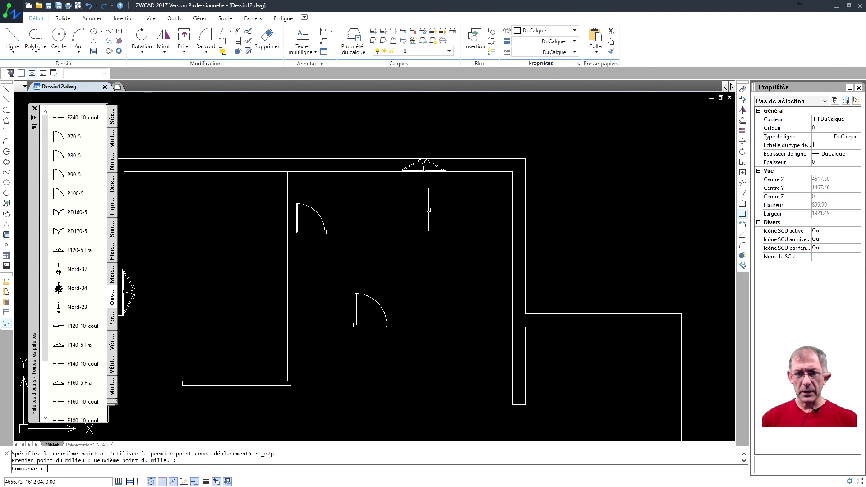
# Mirror the upper wall's window about the lengthwise centreline of its frame, erasing the source block, so it opens into the room
pyautogui.scroll(3, 437, 178)
pyautogui.moveTo(437, 179); pyautogui.dragTo(445, 192, button='middle')
pyautogui.scroll(-2, 453, 196)
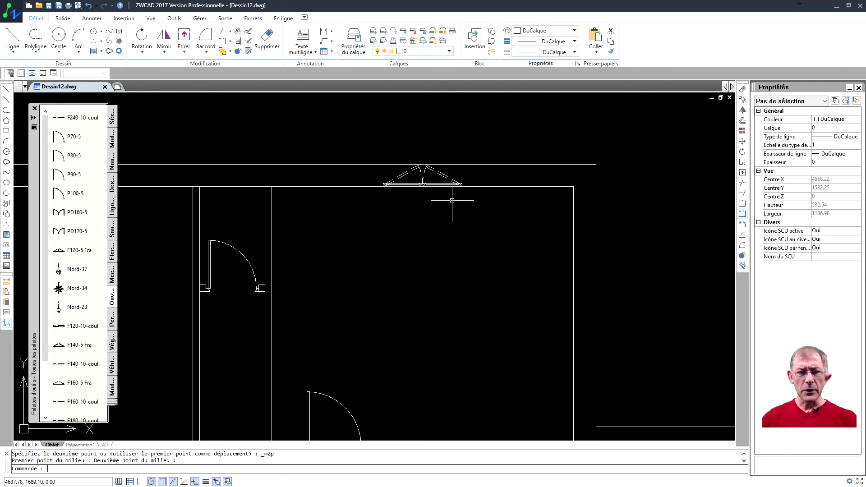
pyautogui.click(410, 174)
pyautogui.rightClick(363, 143)
pyautogui.click(346, 137)
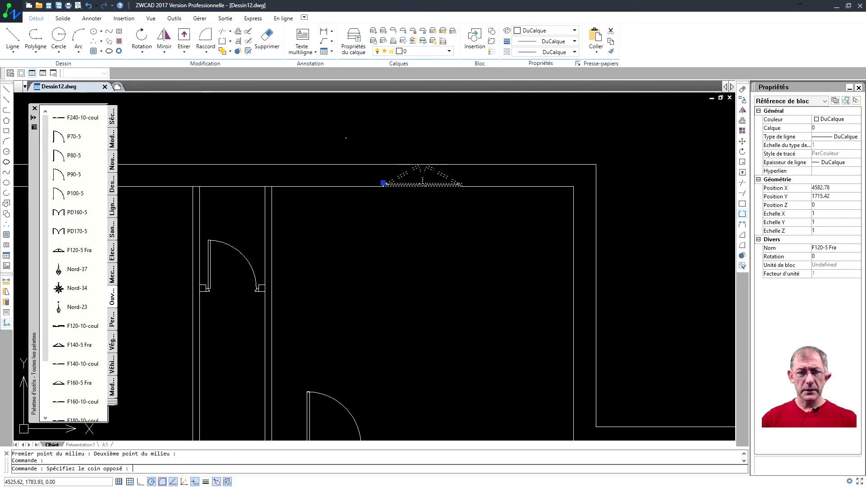
pyautogui.click(344, 135)
pyautogui.click(184, 53)
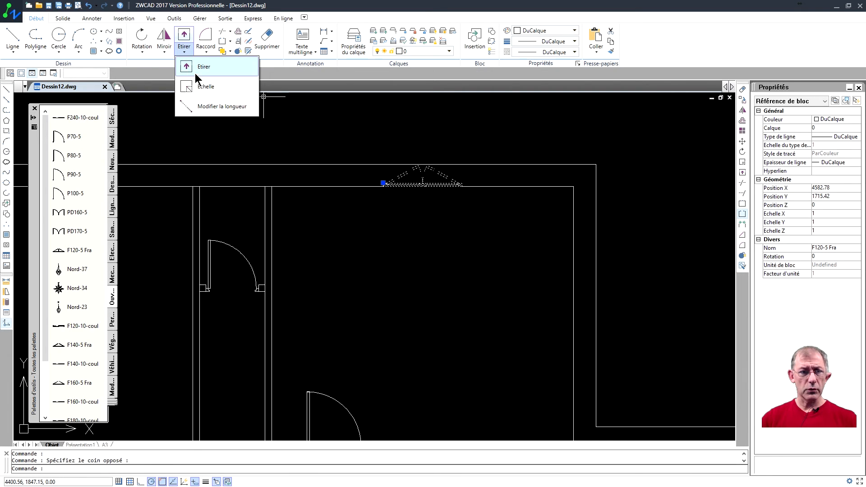
pyautogui.click(165, 51)
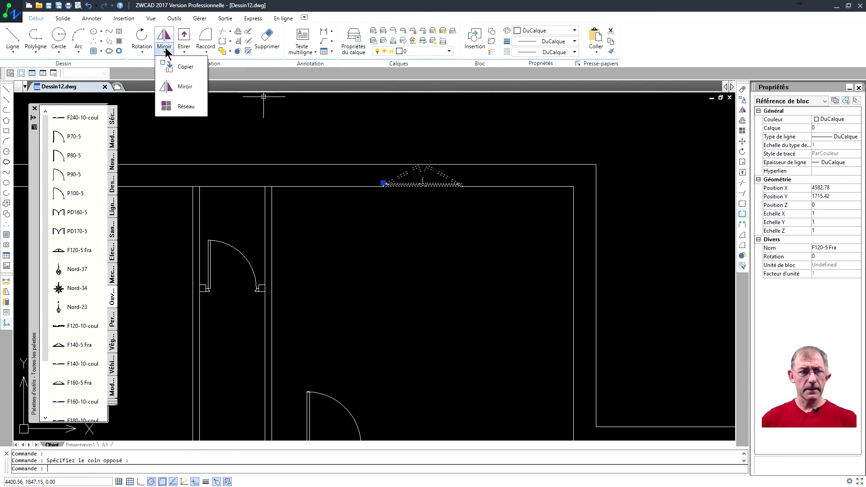
pyautogui.click(185, 89)
pyautogui.scroll(5, 391, 188)
pyautogui.scroll(3, 374, 172)
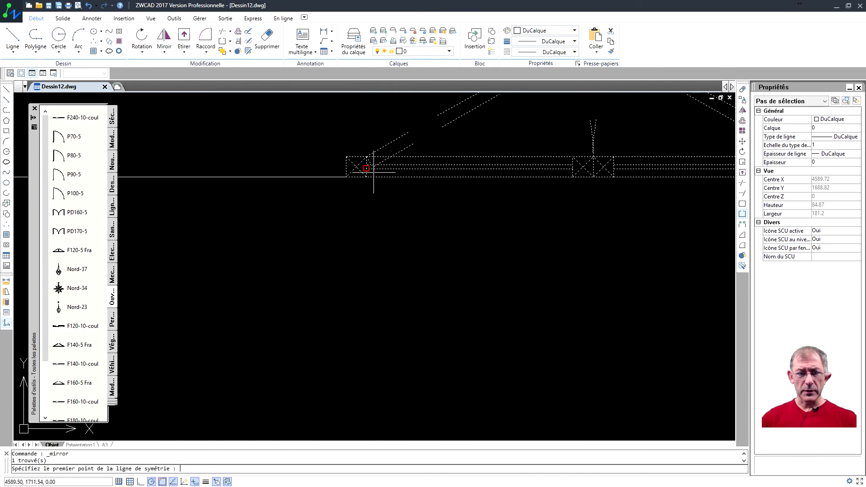
pyautogui.click(356, 166)
pyautogui.scroll(-4, 356, 167)
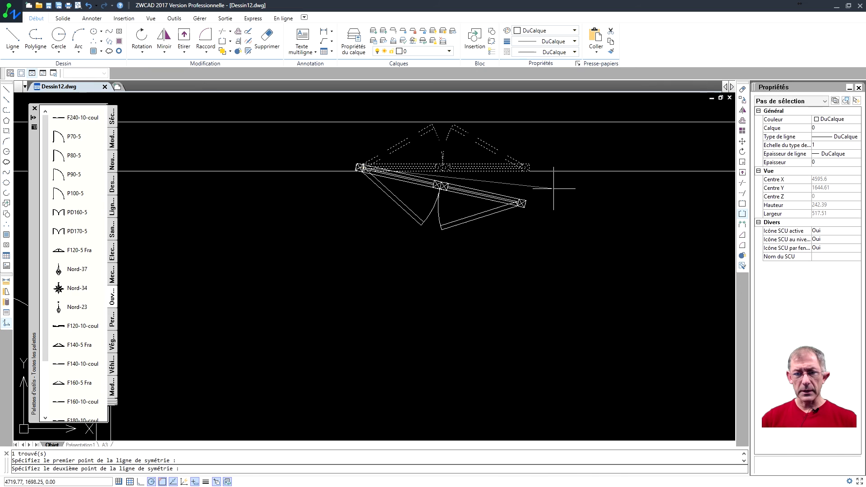
pyautogui.scroll(4, 526, 168)
pyautogui.click(519, 168)
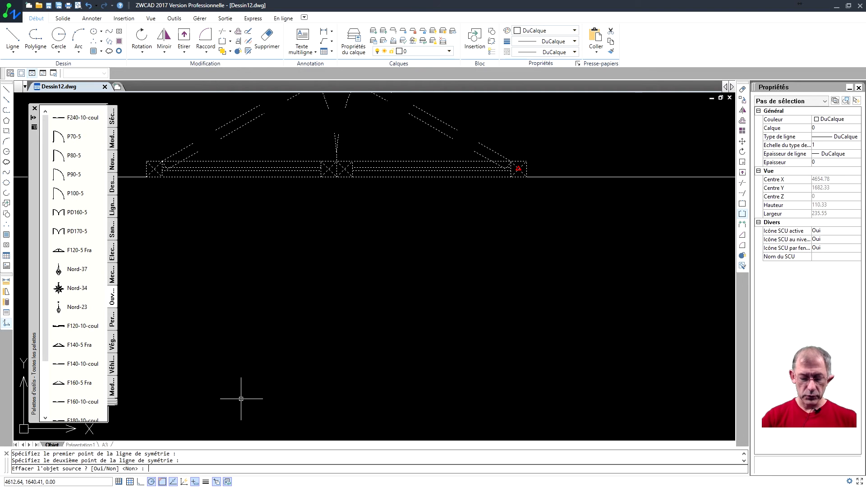
pyautogui.press('Return')
# Draw a line across the upper outer wall from the window's left end to the outer face
pyautogui.scroll(-4, 357, 367)
pyautogui.moveTo(358, 368); pyautogui.dragTo(398, 318, button='middle')
pyautogui.click(12, 35)
pyautogui.scroll(1, 316, 246)
pyautogui.click(311, 250)
pyautogui.click(312, 186)
pyautogui.press('Return')
# Draw a line across the upper outer wall from the window's right end to the outer face
pyautogui.rightClick(488, 220)
pyautogui.click(508, 223)
pyautogui.click(536, 187)
pyautogui.press('Return')
pyautogui.scroll(-3, 506, 228)
pyautogui.scroll(-9, 509, 236)
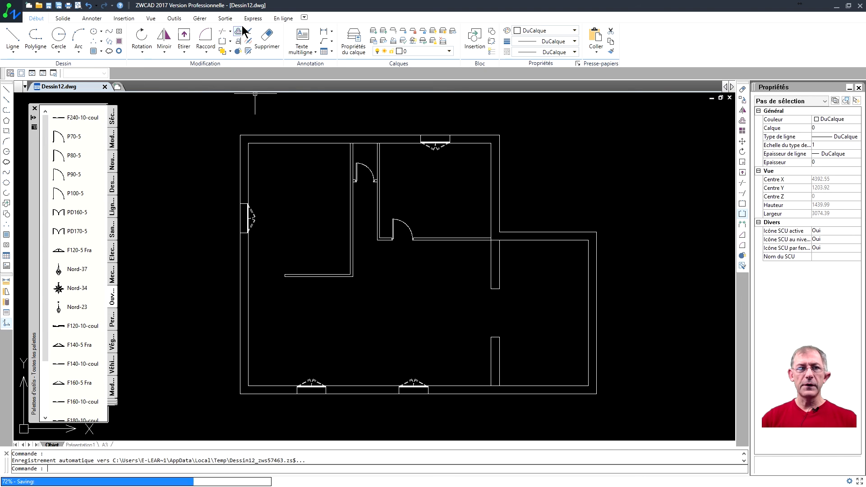
pyautogui.moveTo(363, 203); pyautogui.dragTo(369, 201, button='middle')
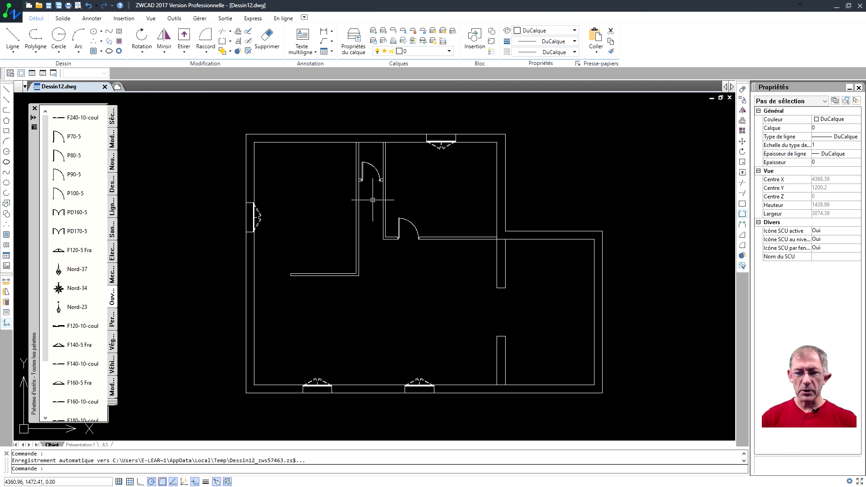
pyautogui.moveTo(375, 239); pyautogui.dragTo(382, 246, button='middle')
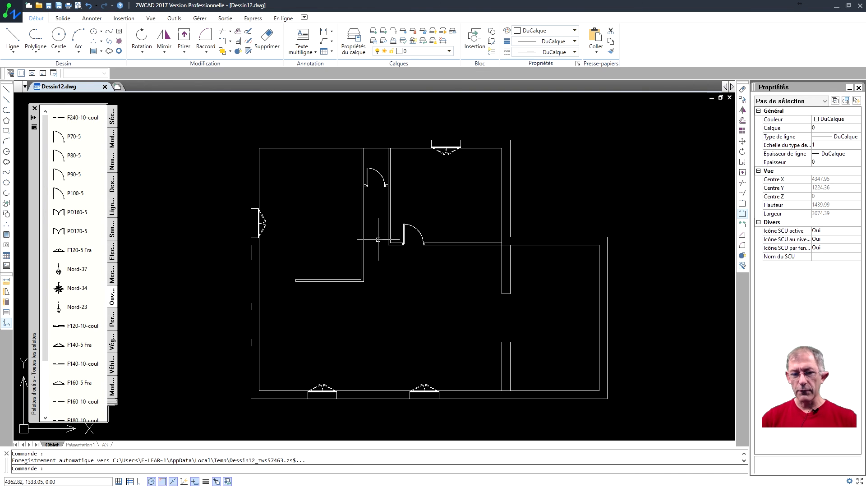